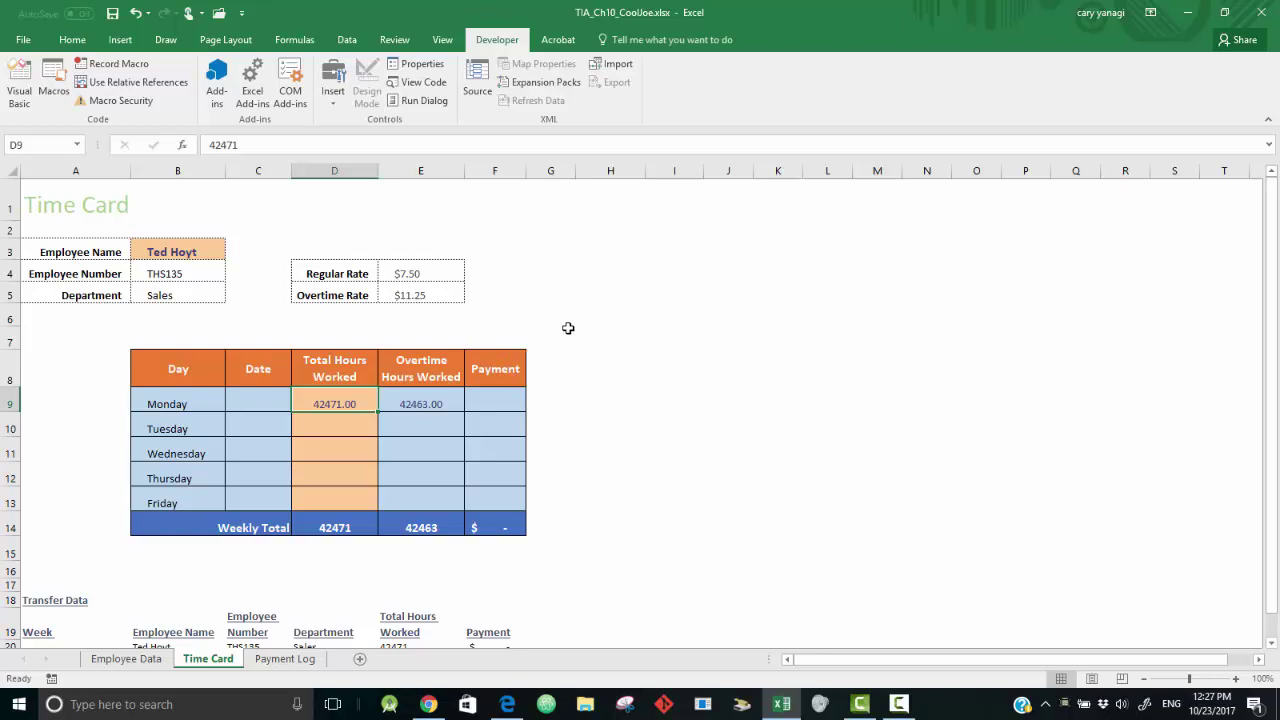
- Clear the placeholder hours value from Monday's cell D9
key("Delete")
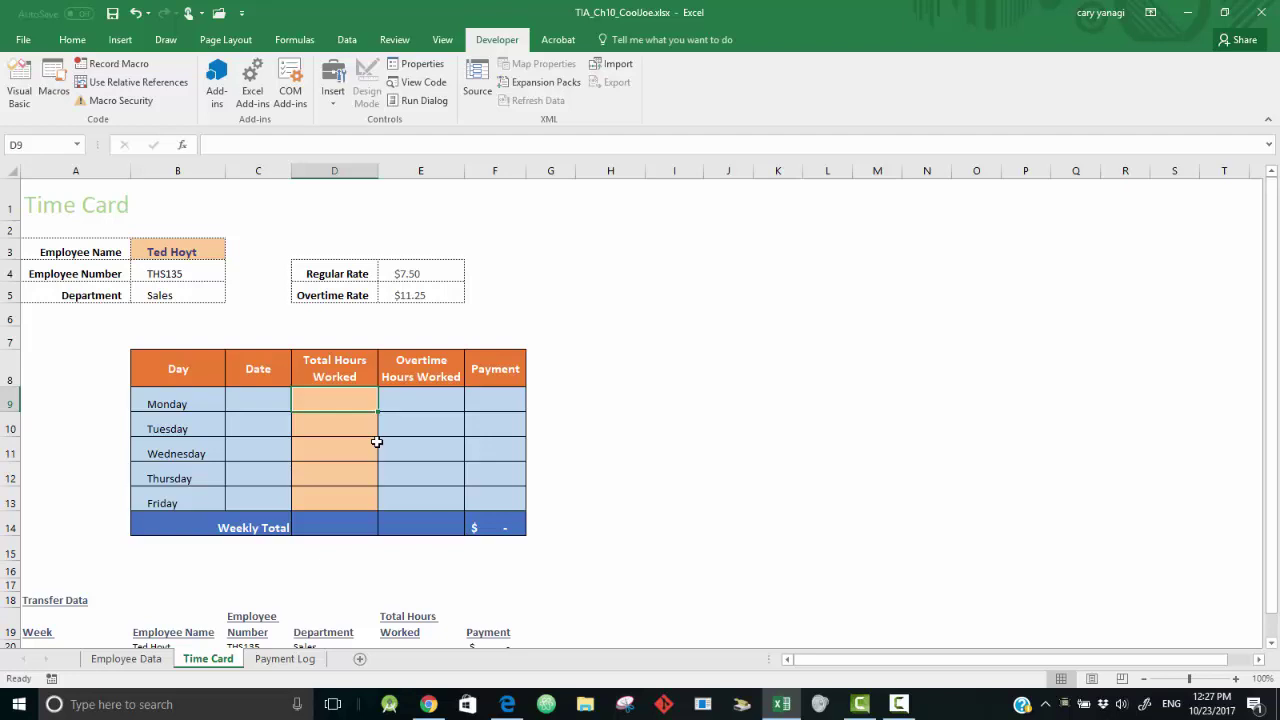
- Enter 4/11/2016 in C9 and fill the dates down to 4/15/2016 in C13
left_click(266, 402)
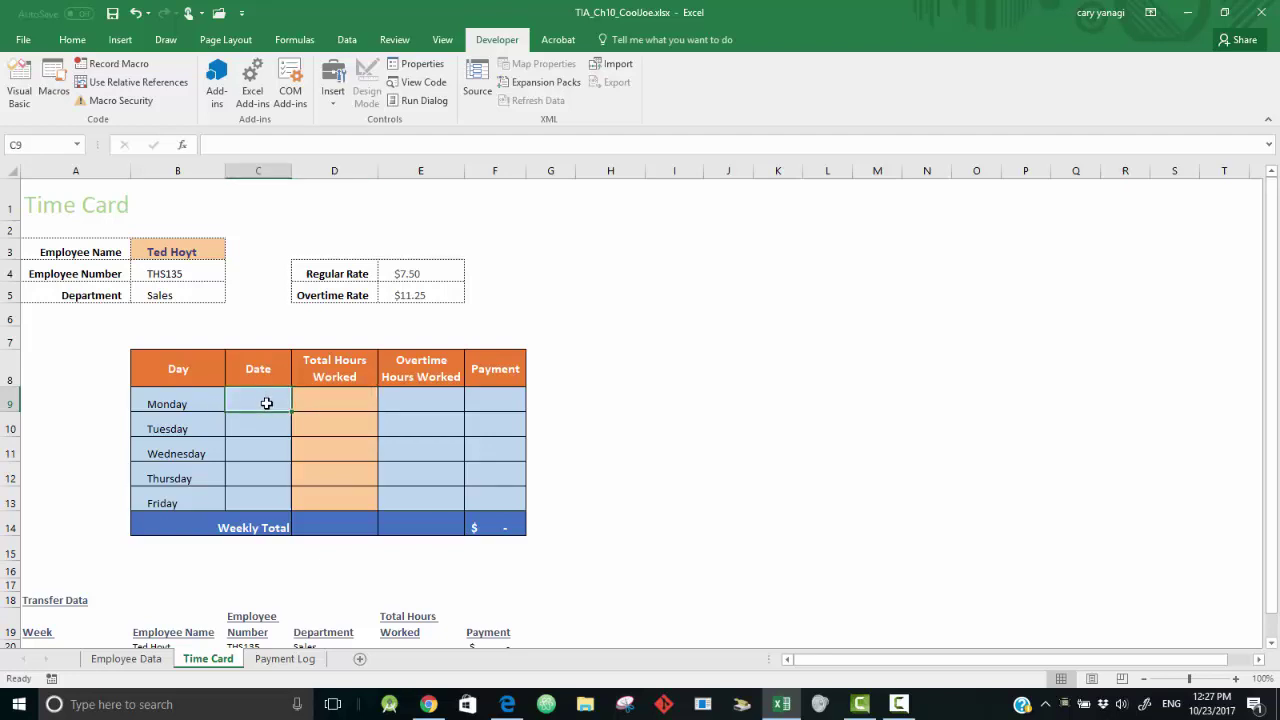
type("4/")
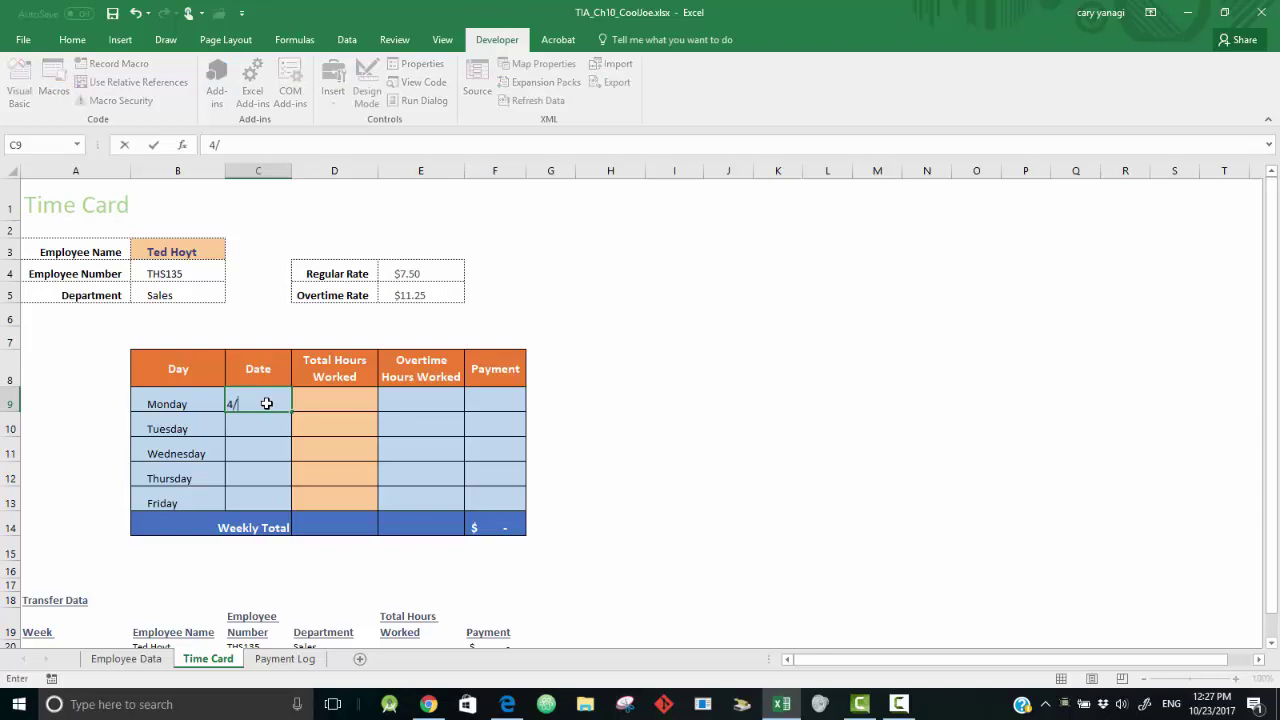
type("11/2016")
key("Return")
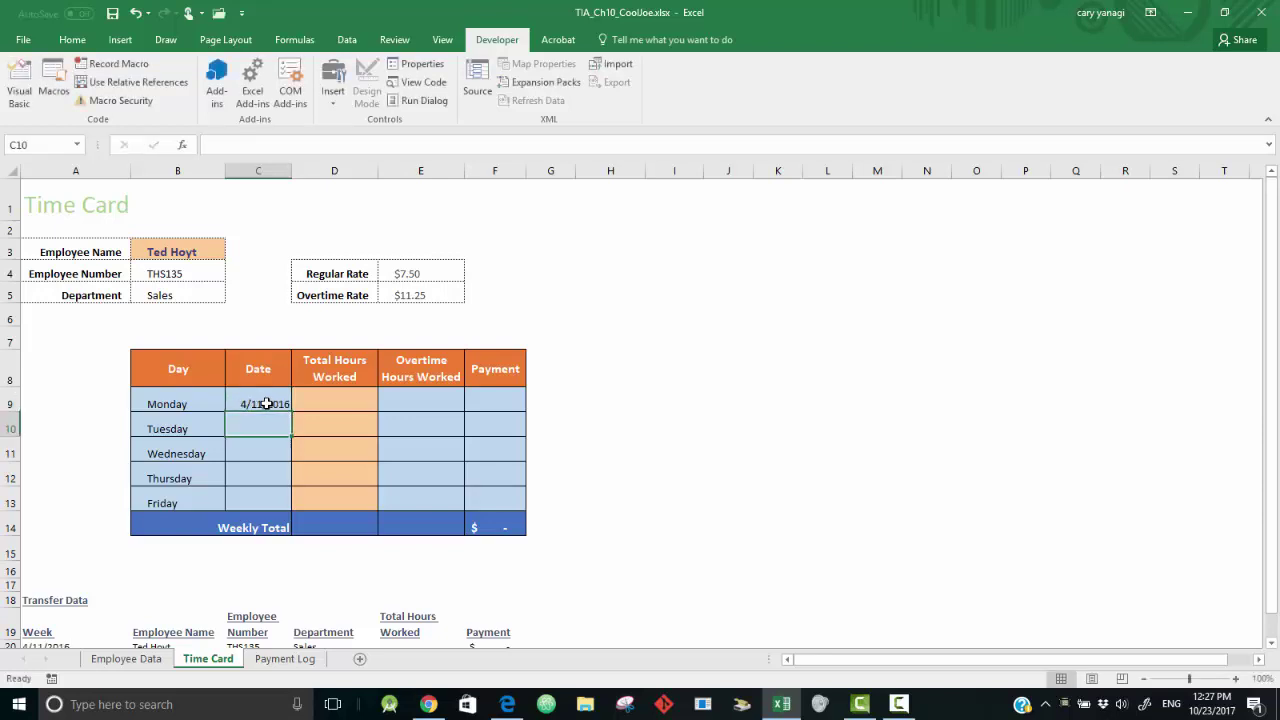
left_click(278, 406)
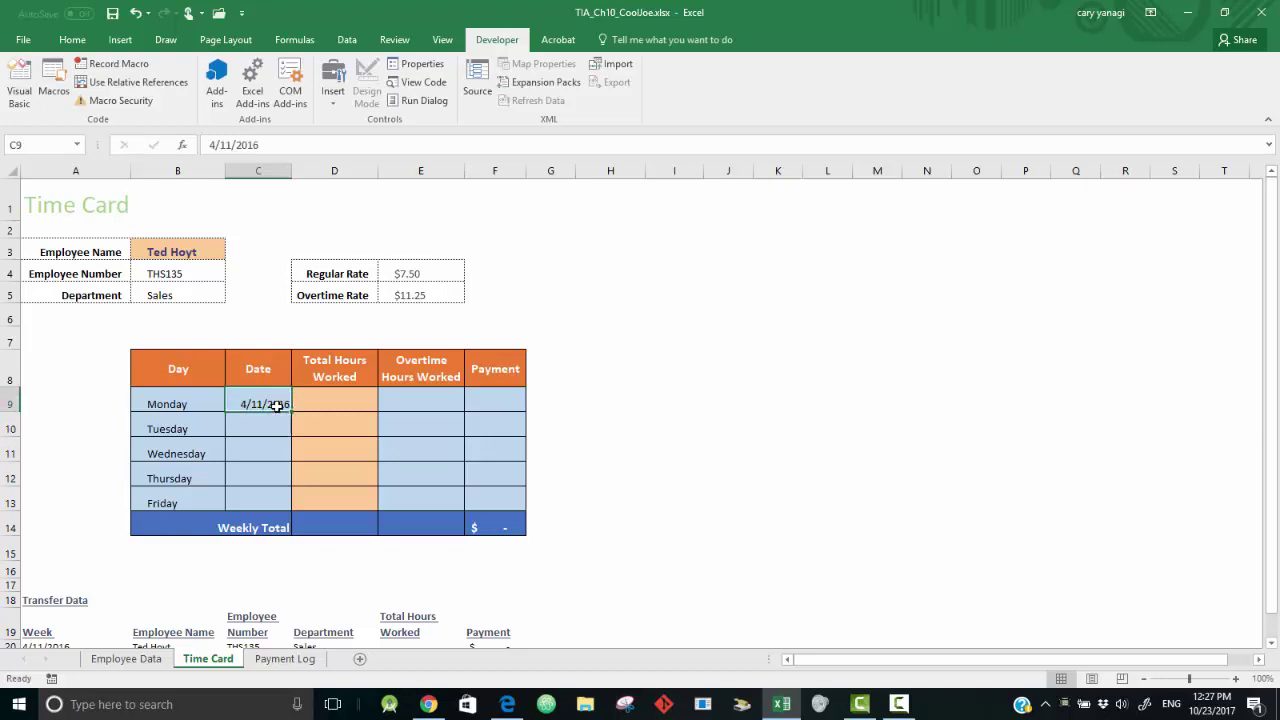
left_click_drag(290, 413, 286, 514)
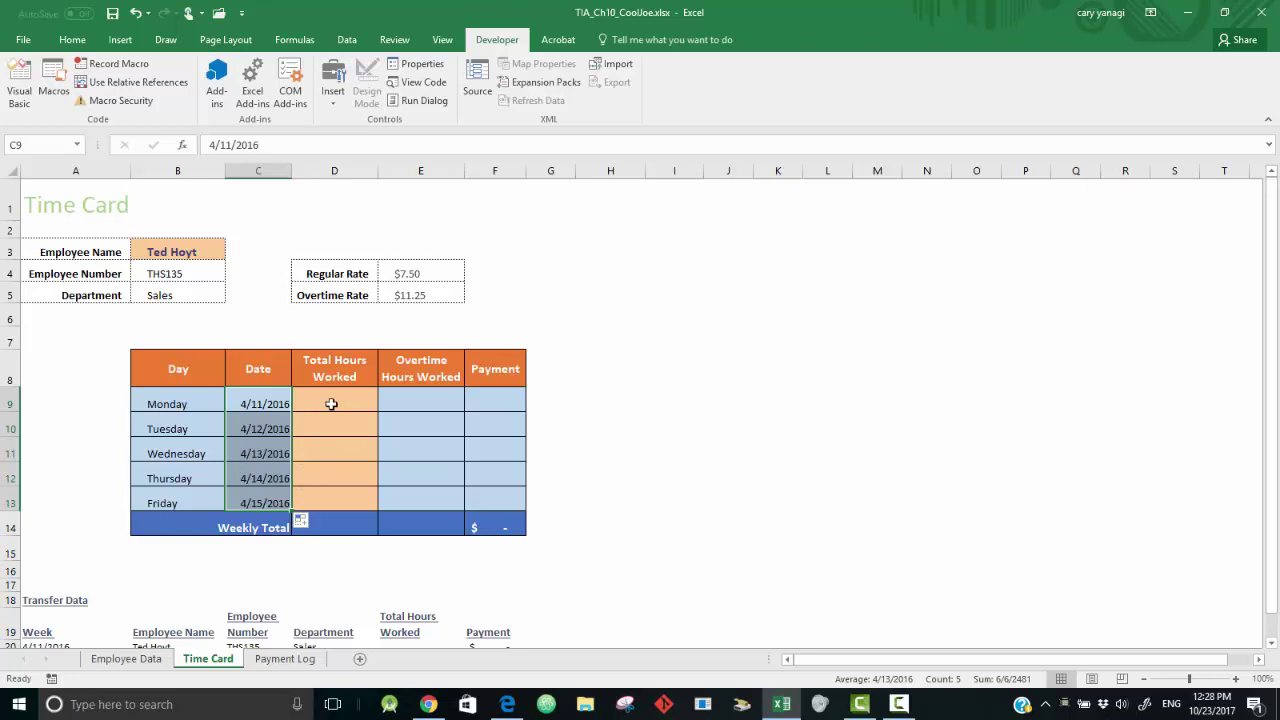
- Select the hours cells D9:D13 and bring up Data Validation
left_click_drag(336, 400, 334, 504)
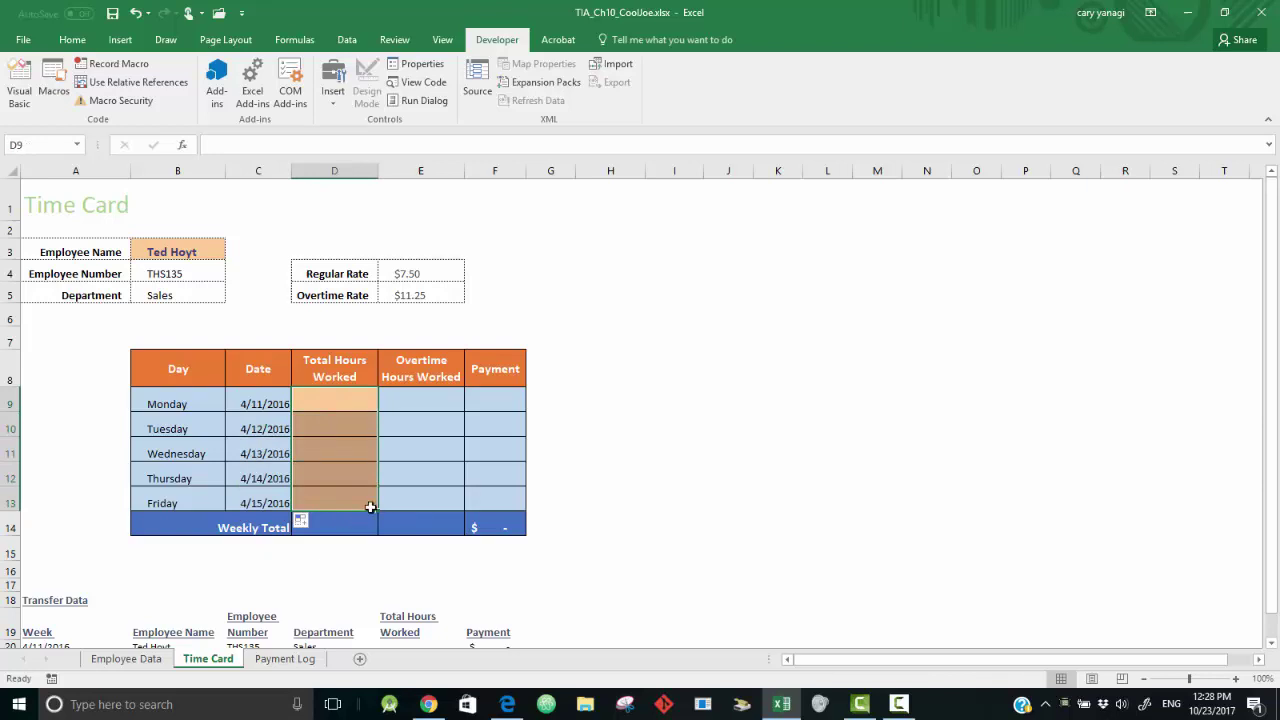
left_click(347, 40)
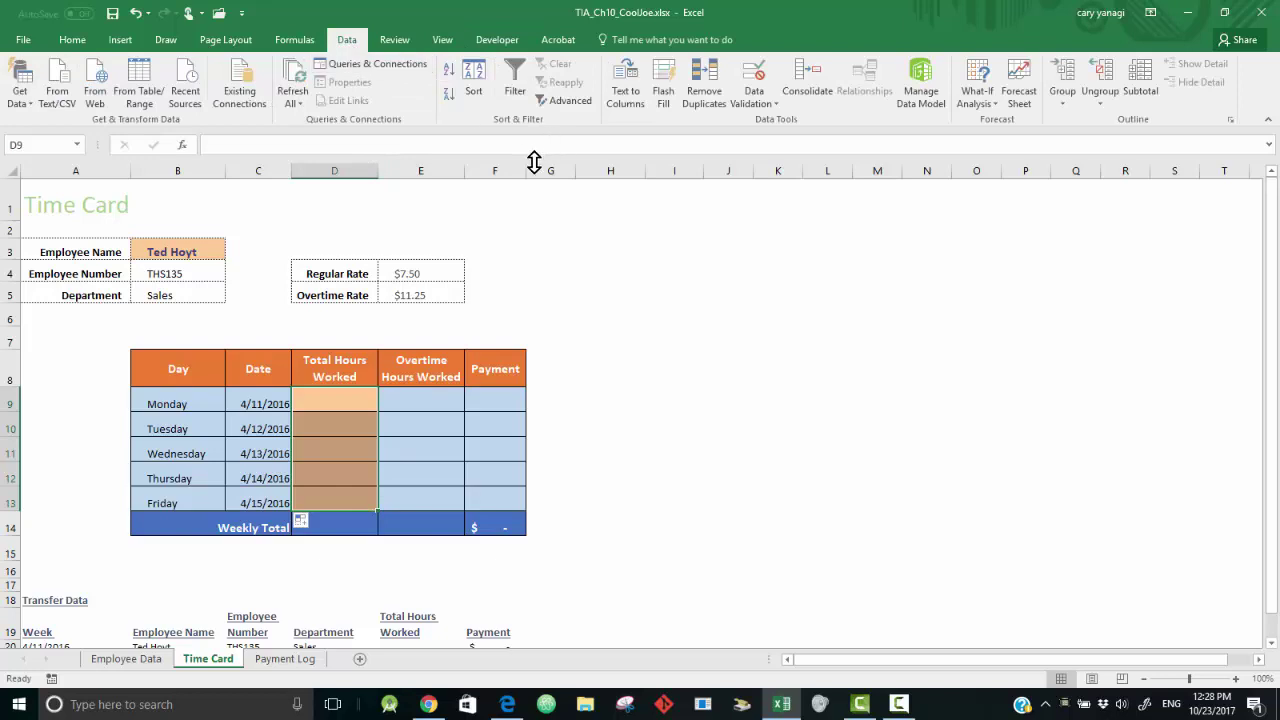
left_click(763, 100)
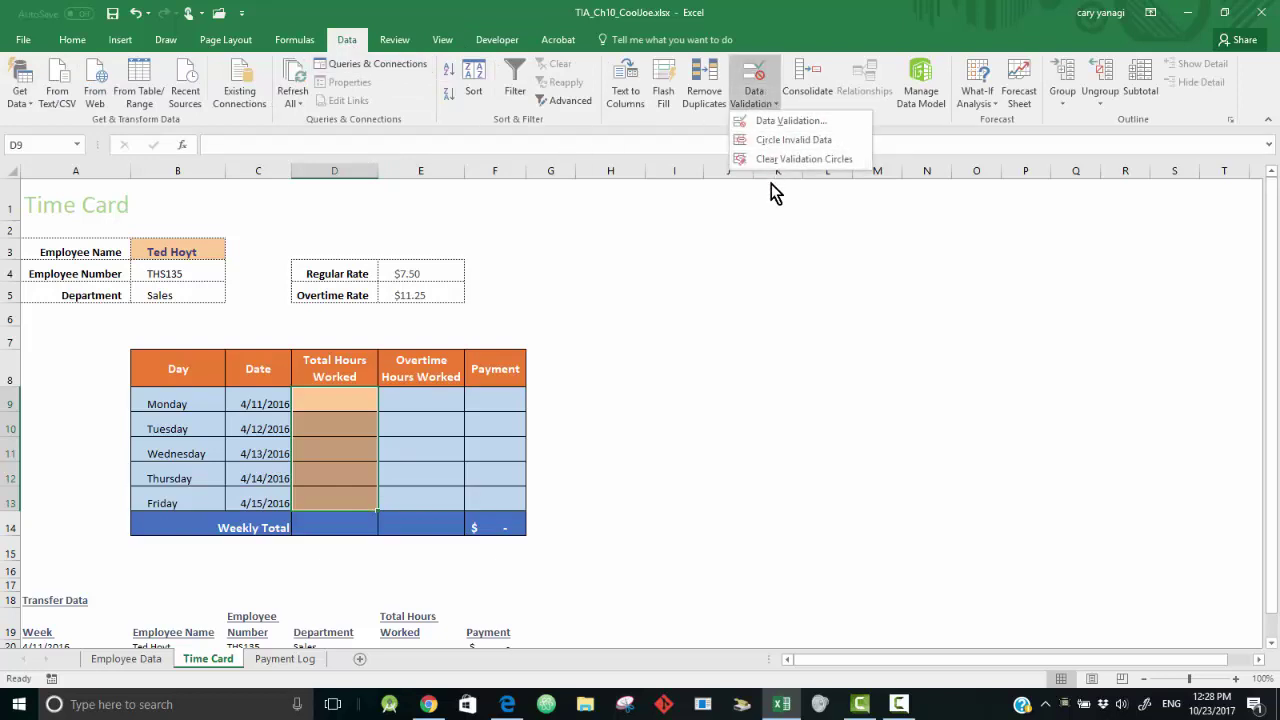
- Set the validation rule to Allow Decimal with Minimum 0 and Maximum 12
left_click(782, 121)
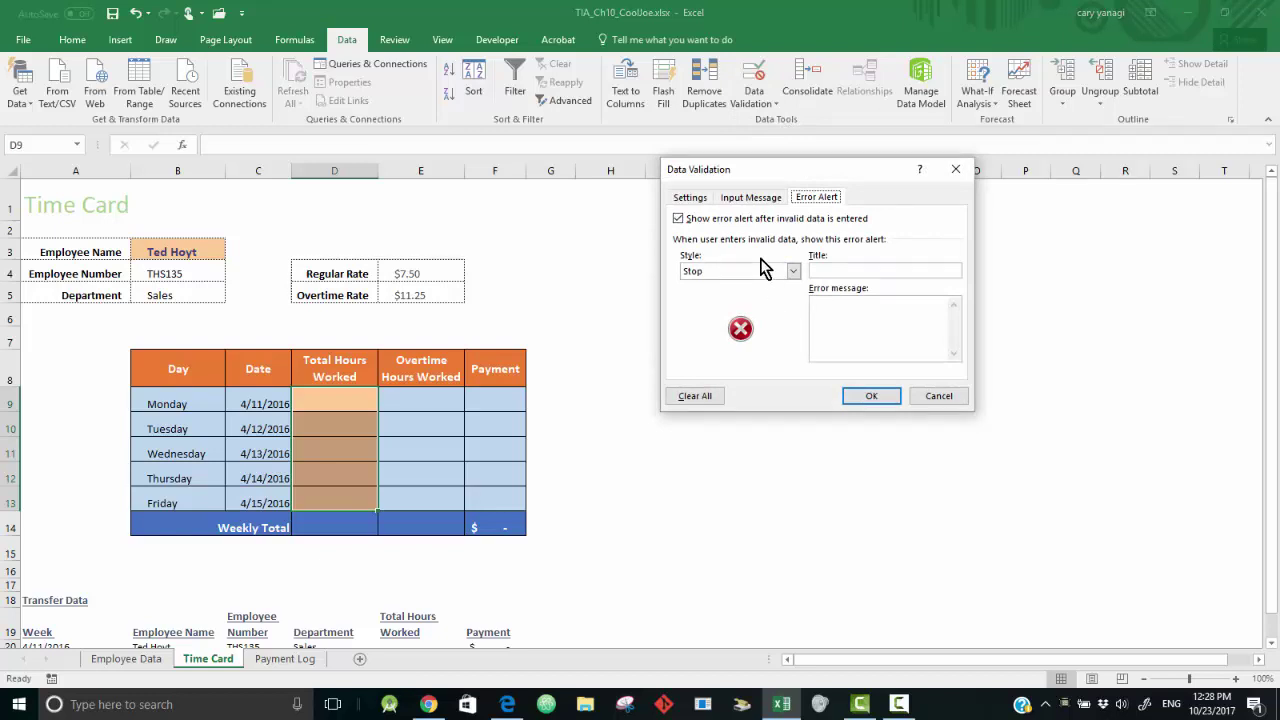
left_click(692, 198)
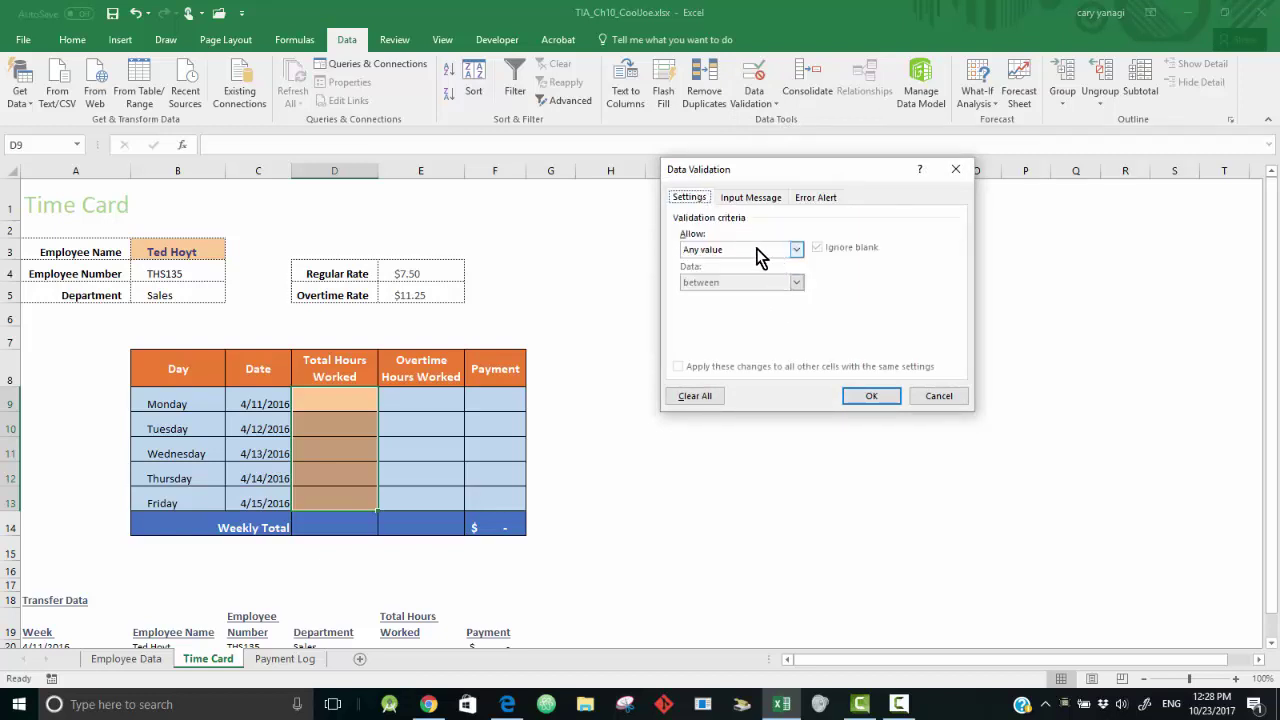
left_click(795, 250)
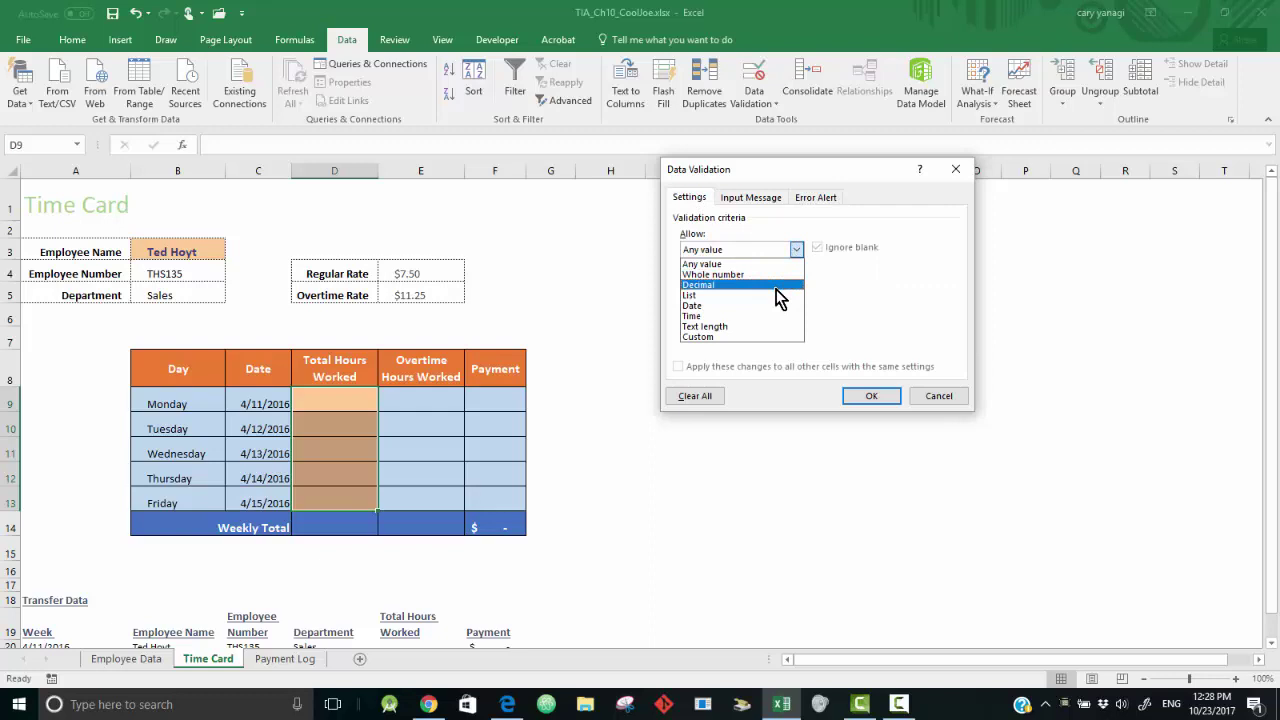
left_click(776, 288)
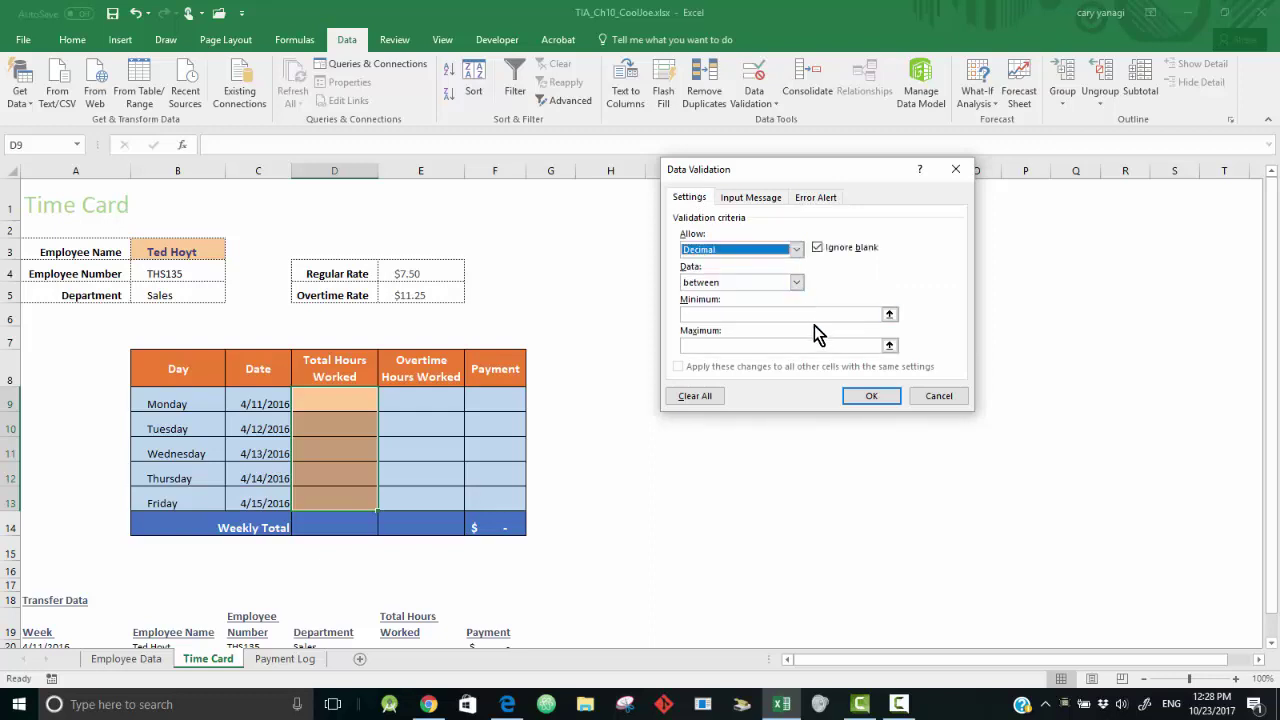
left_click(815, 315)
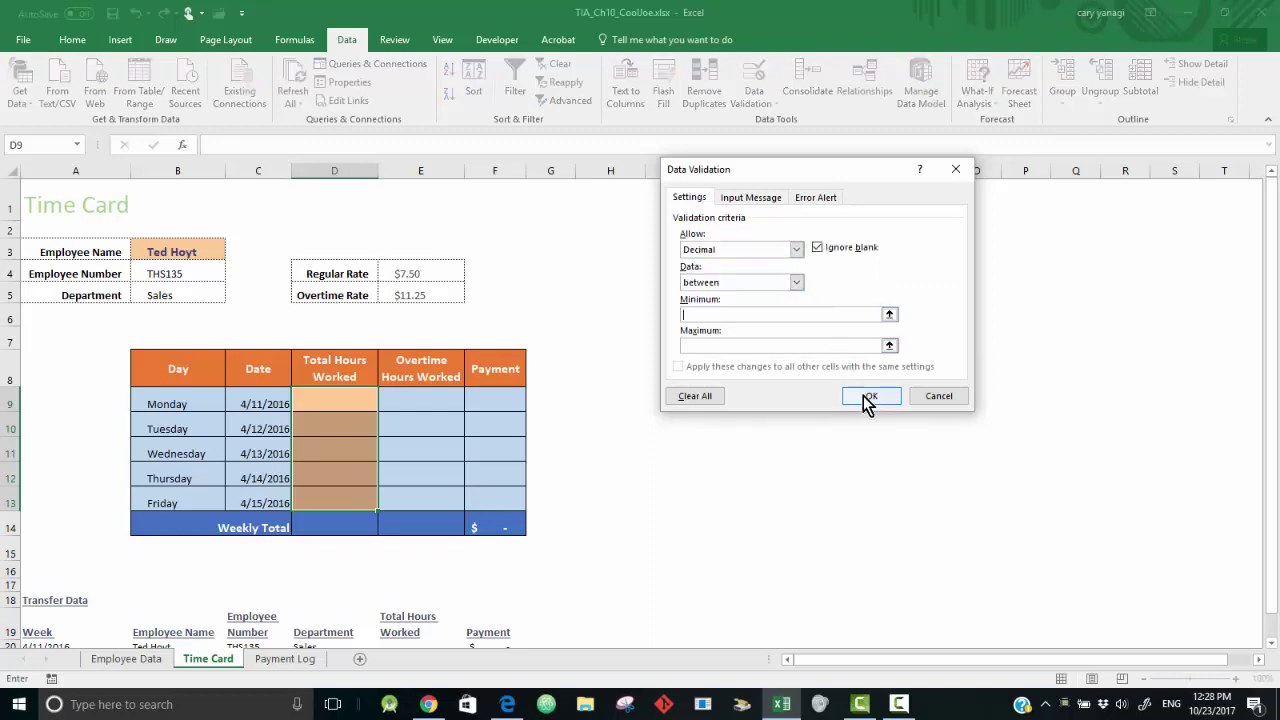
type("0")
left_click(792, 346)
type("12")
- Add error alert 'Invalid Entry': 'Total hours worked cannot exceed 12 hours', and apply it
left_click(806, 197)
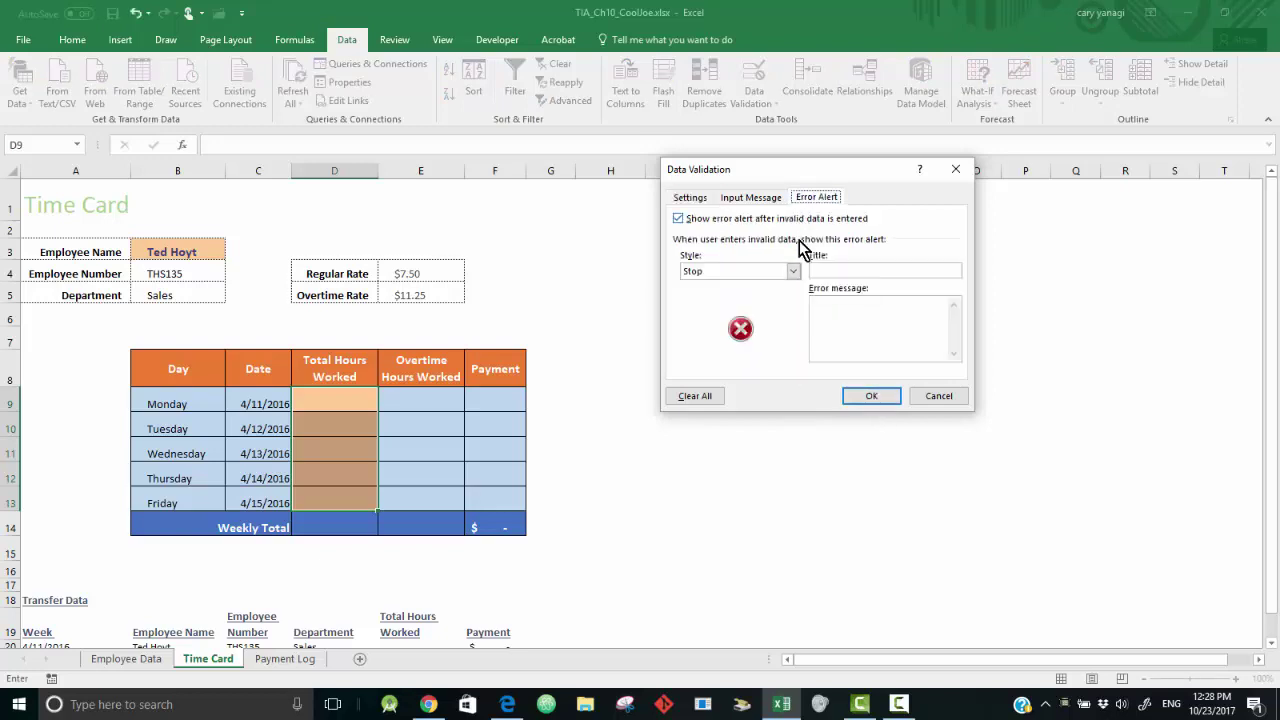
left_click(839, 271)
type("Invalid Entry")
left_click(877, 327)
type("Total hours wor")
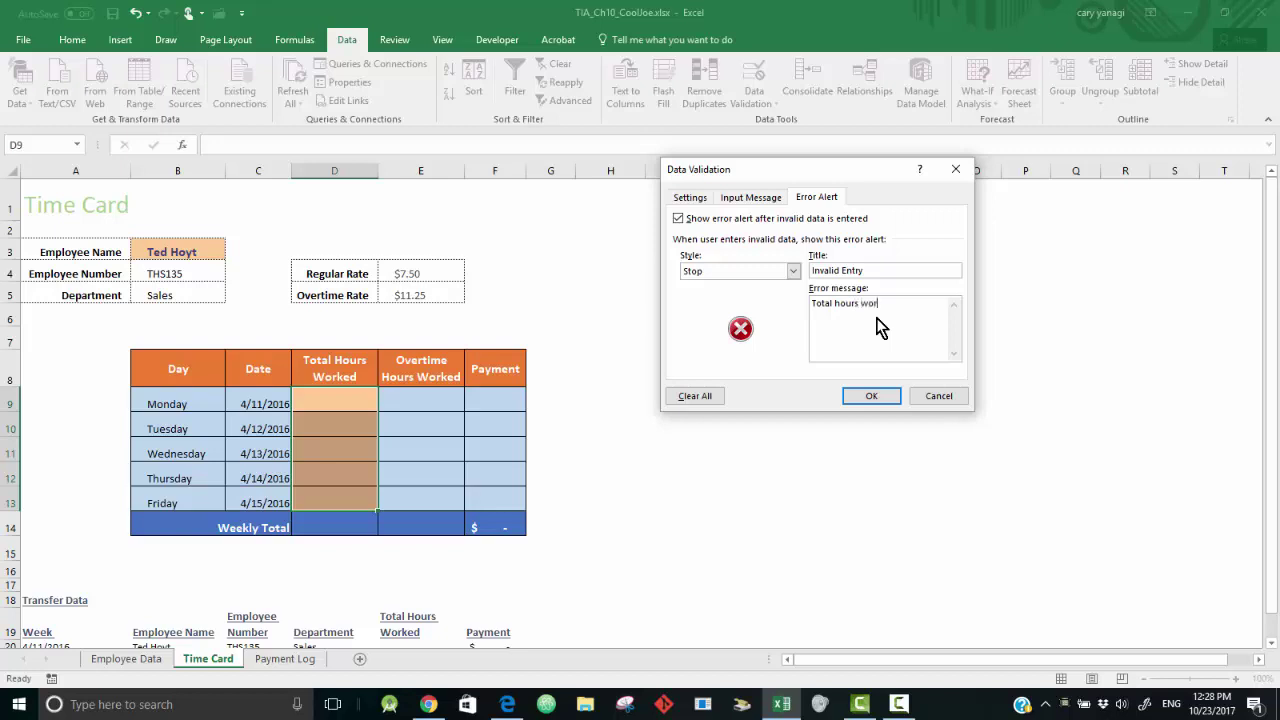
type("ked cannot exceed 12 hours")
left_click(870, 397)
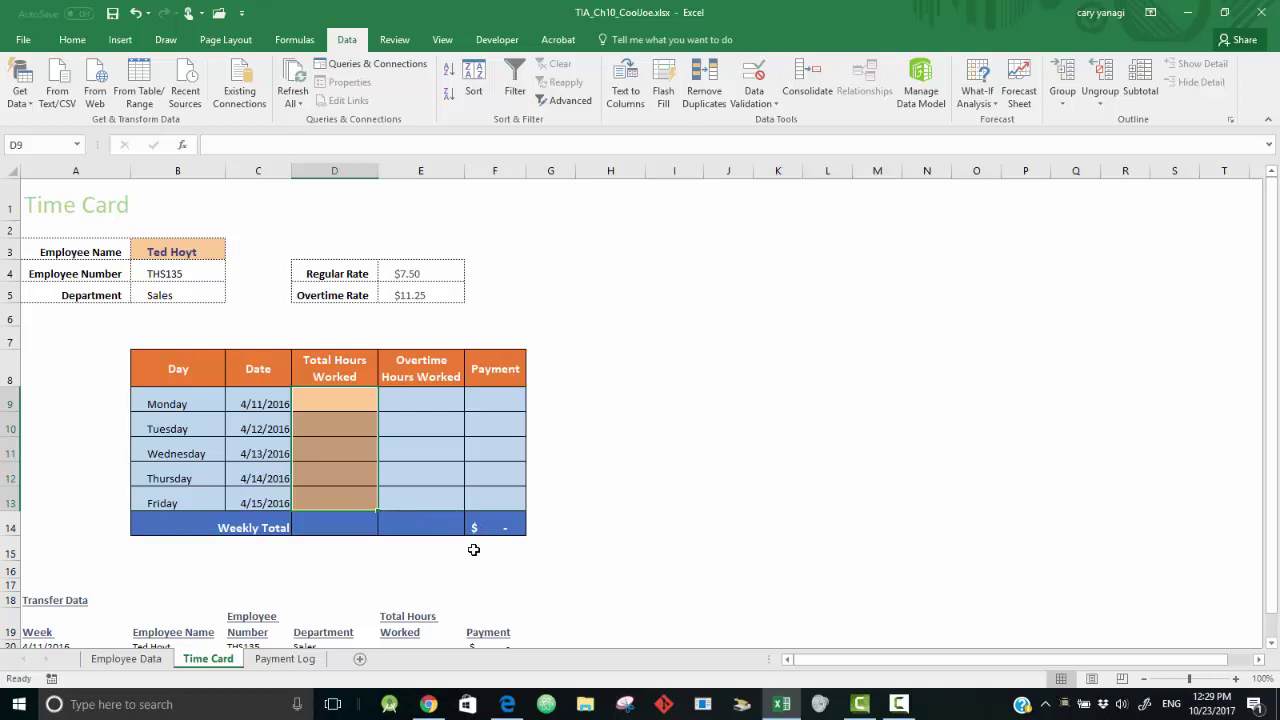
left_click(327, 401)
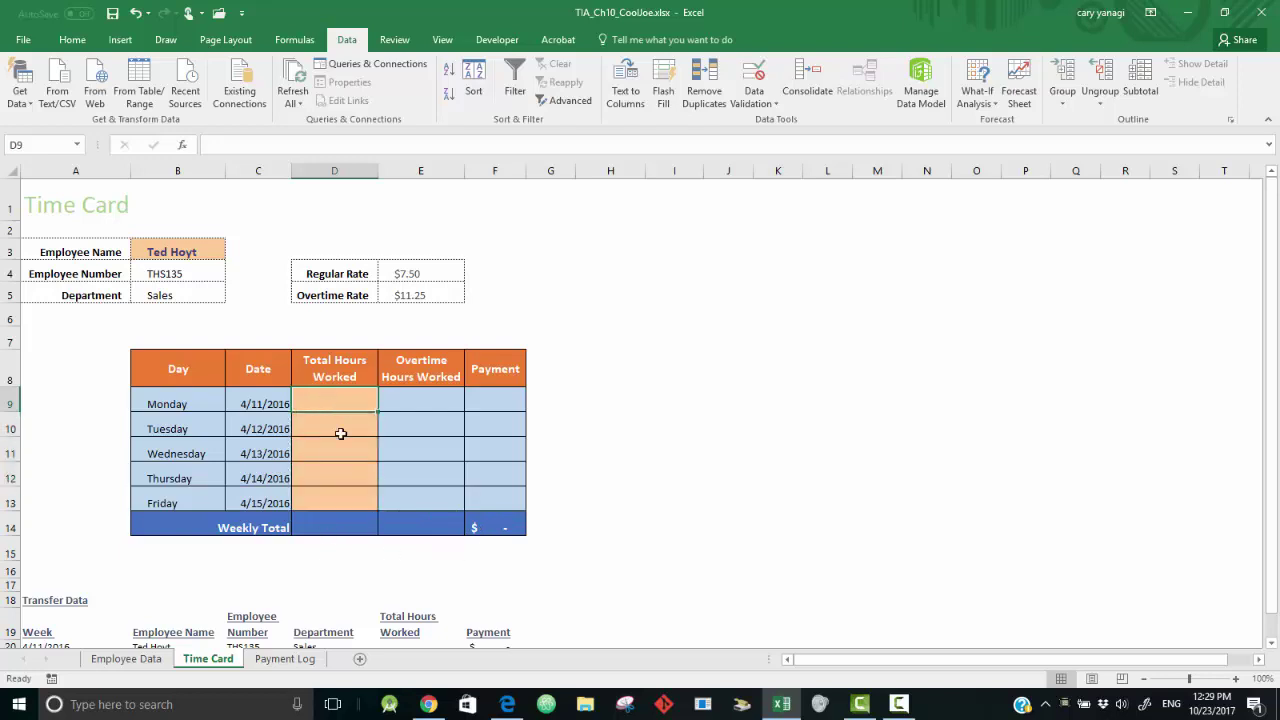
type("16")
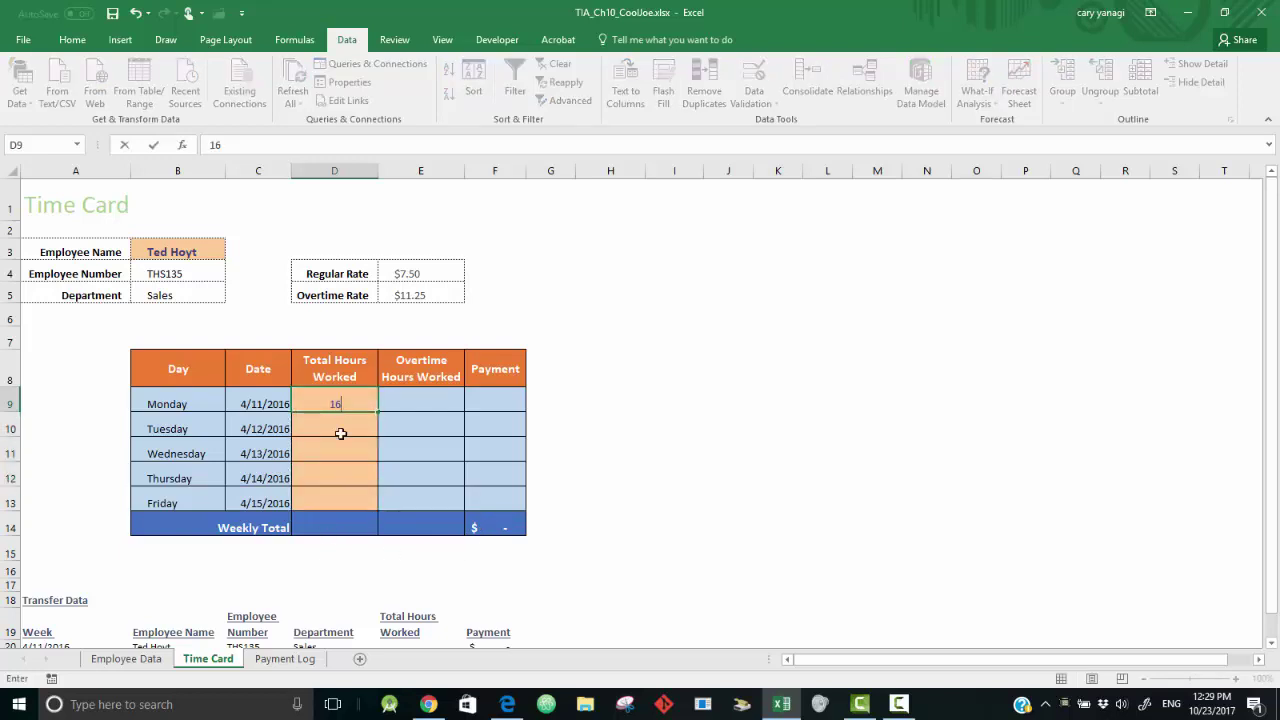
key("Return")
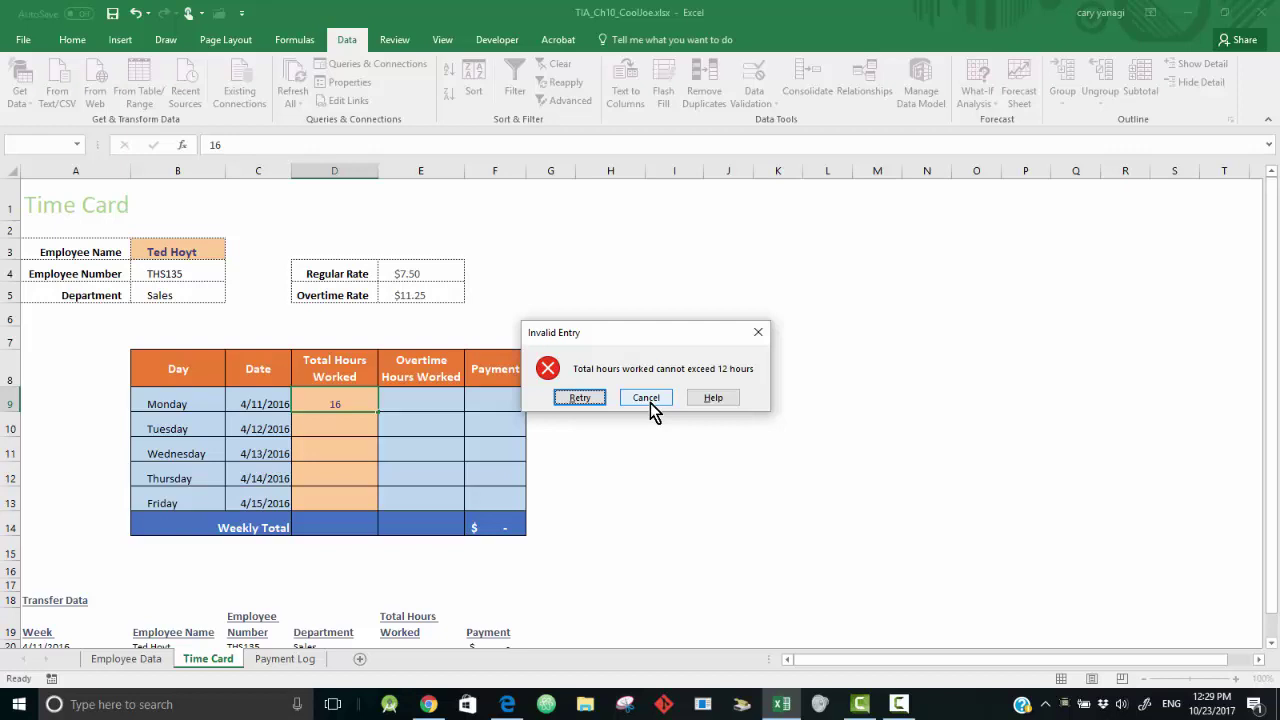
left_click(650, 403)
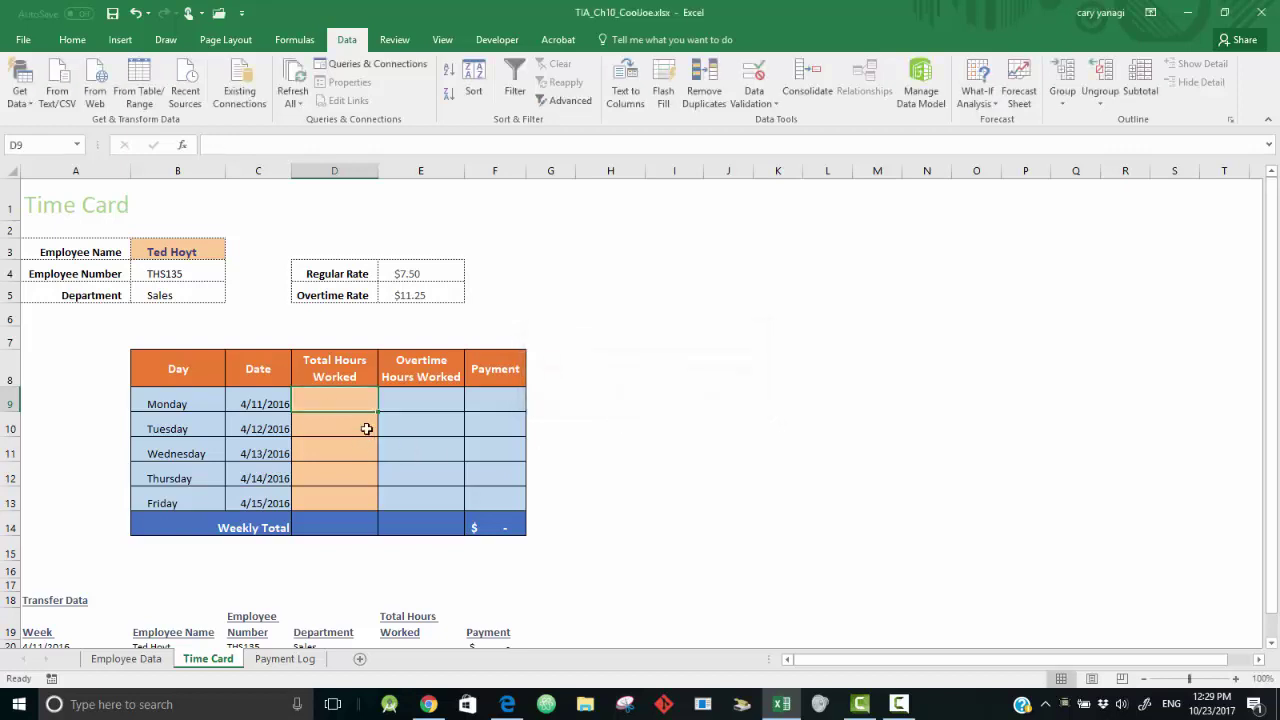
- Enter Monday–Friday hours of 10, 8, 12, 8 and 9
type("10")
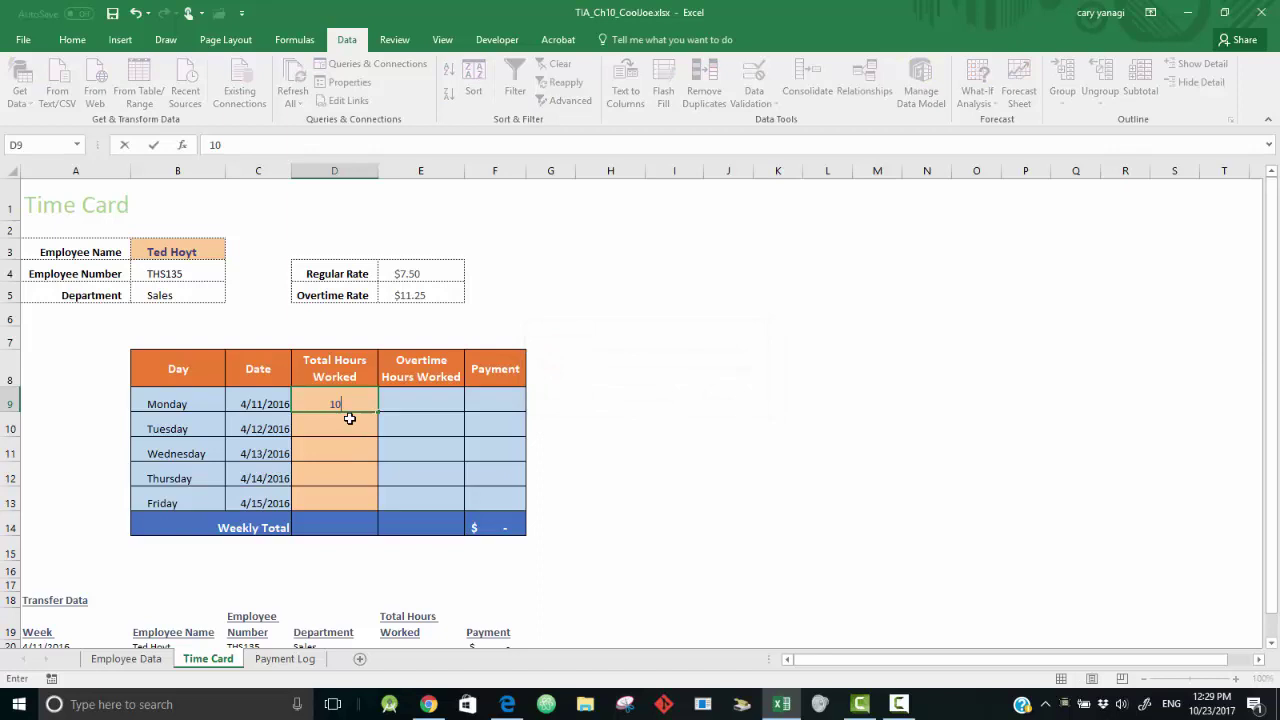
key("Return")
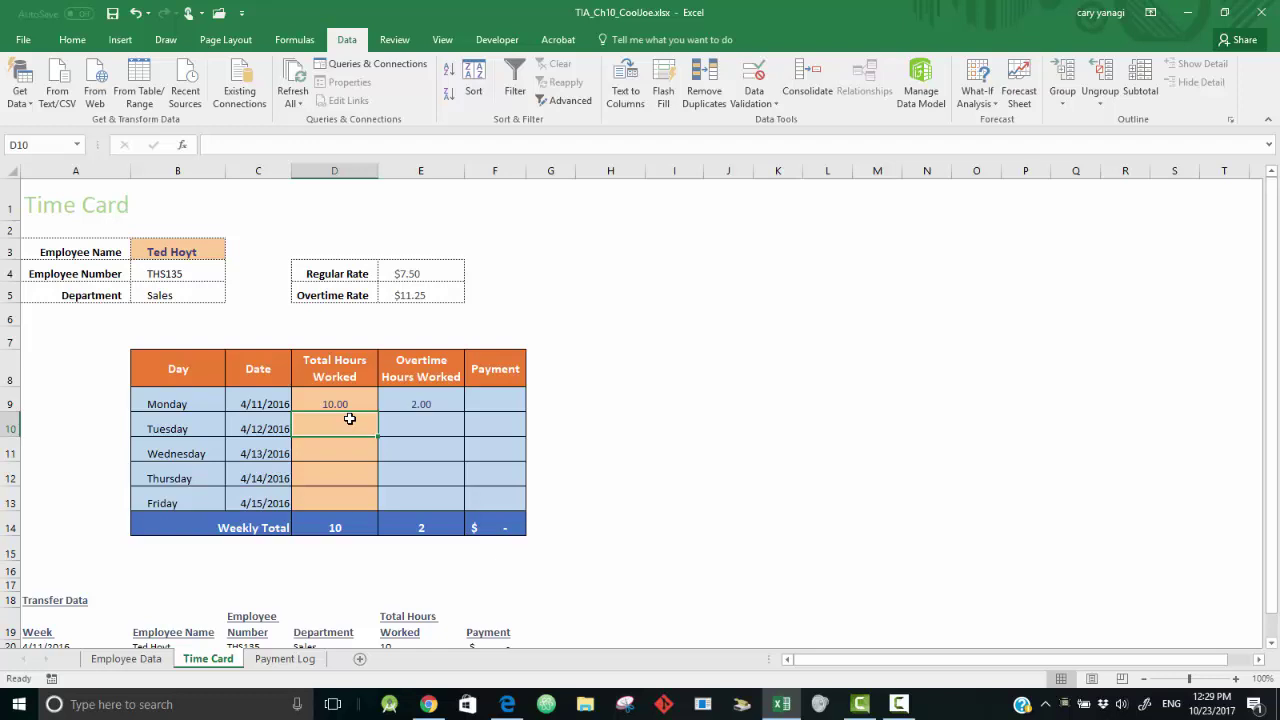
type("8")
key("Return")
type("12")
key("Return")
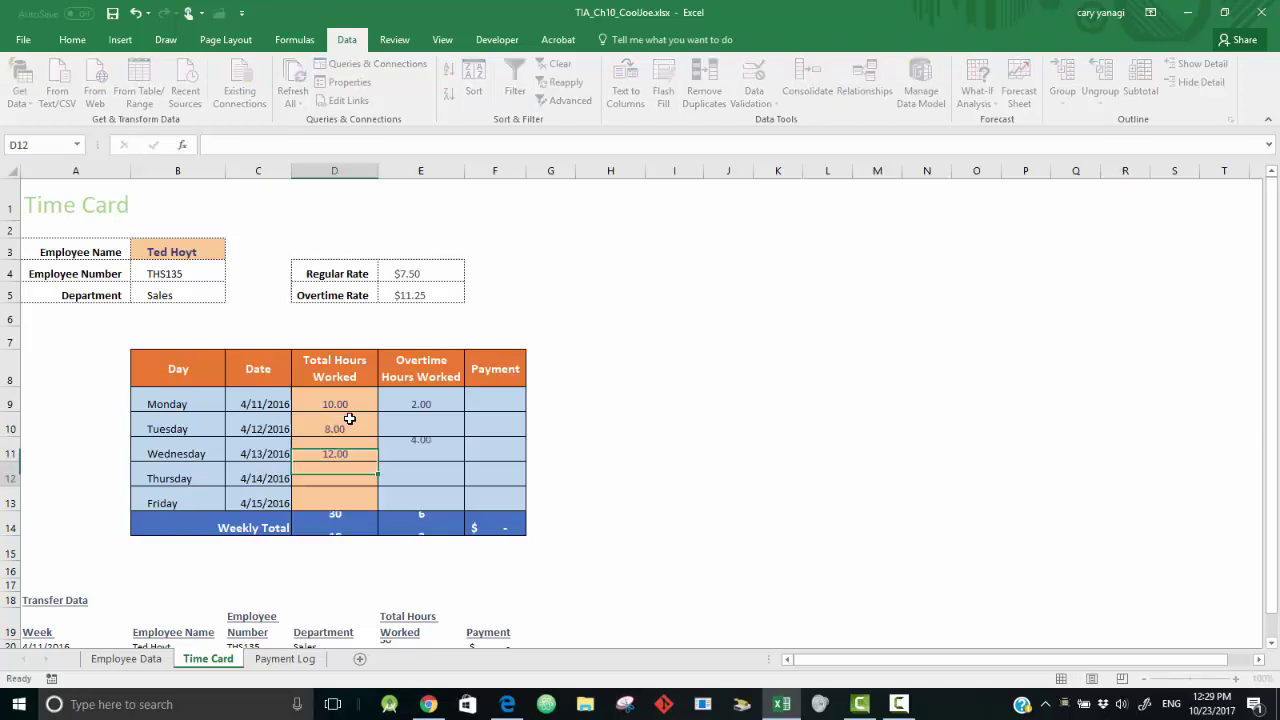
type("8")
key("Return")
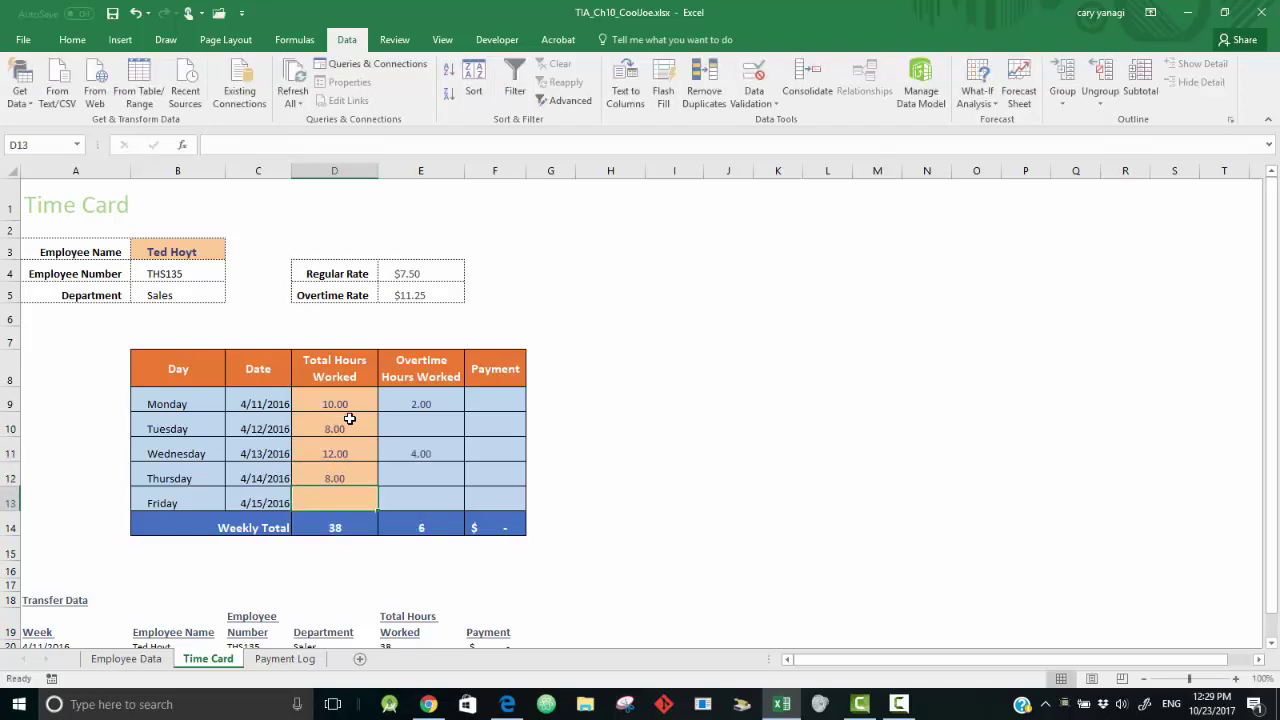
type("9")
key("Return")
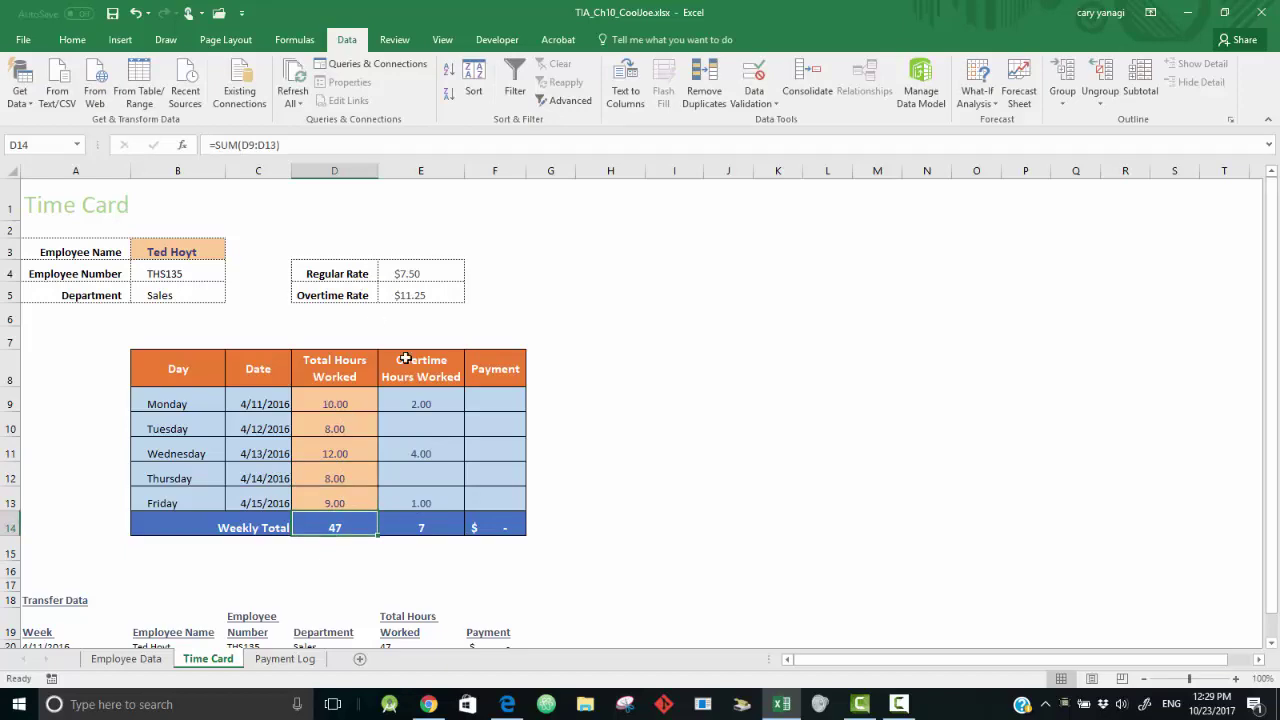
scroll(1159, 291, "down", 2)
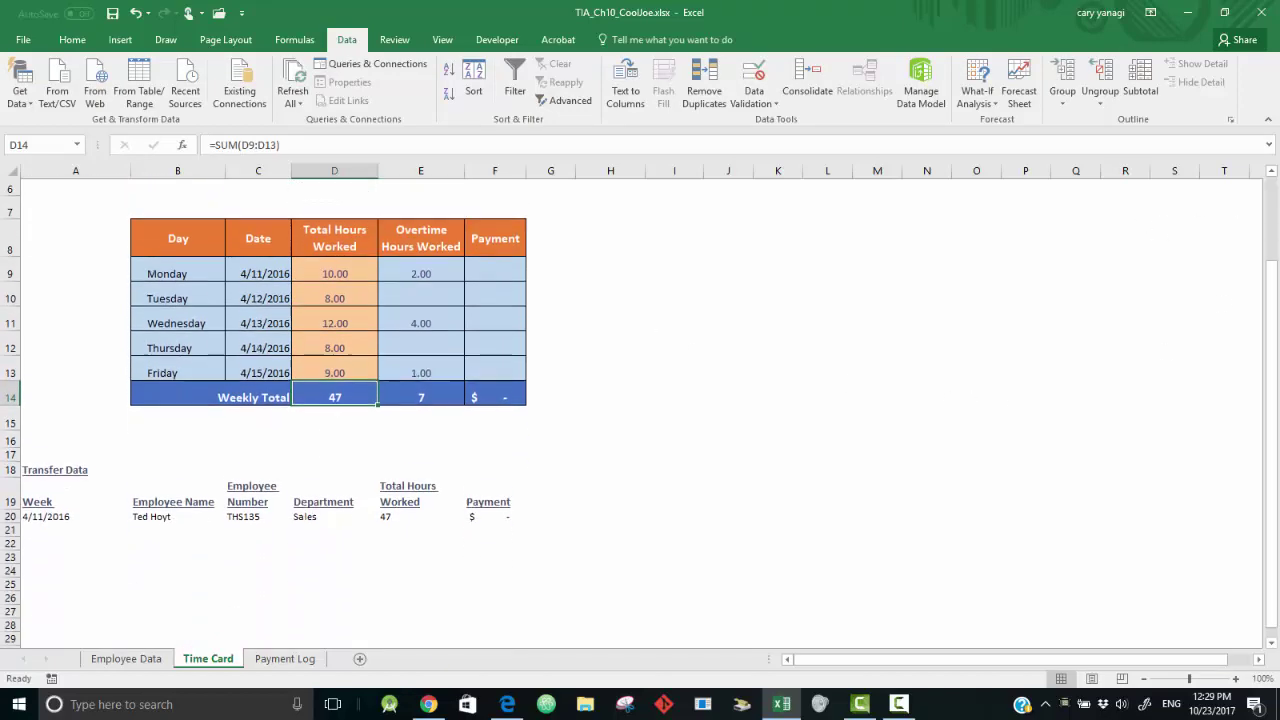
scroll(1159, 291, "up", 2)
key("alt+Tab")
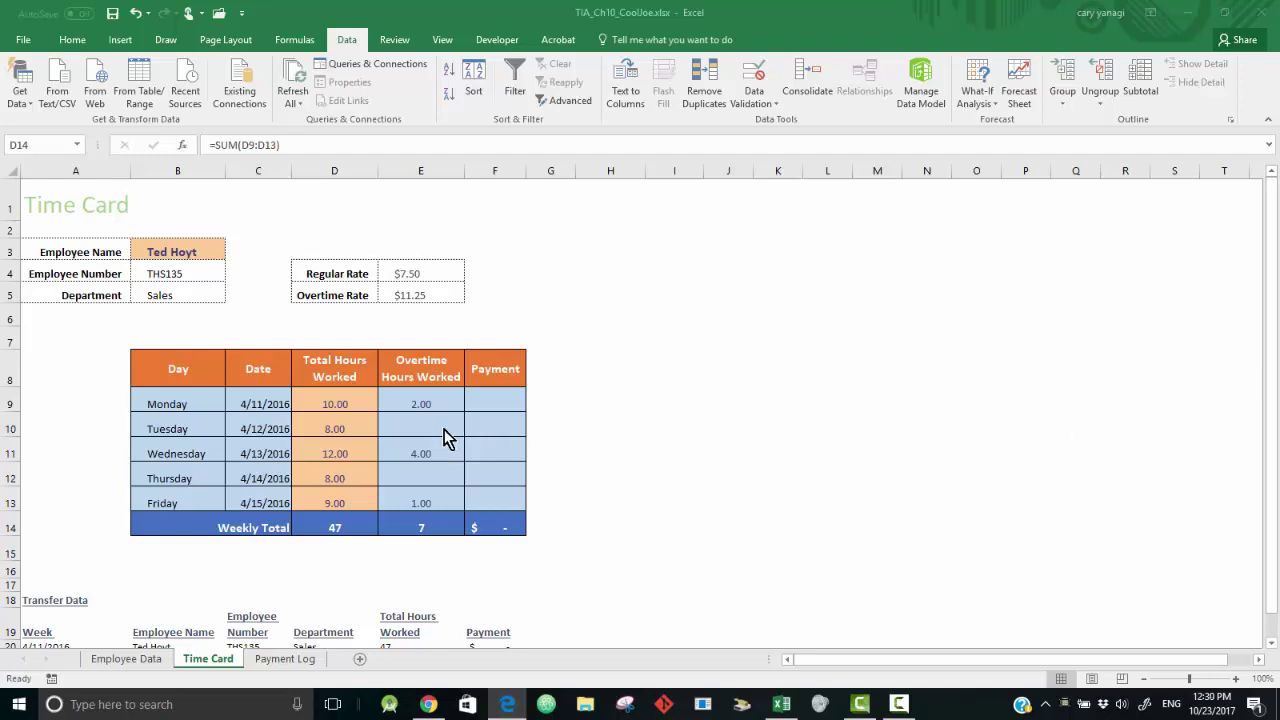
- Start F9's formula with the condition and regular pay: =if(D9<=8,D9*E4,
left_click(492, 404)
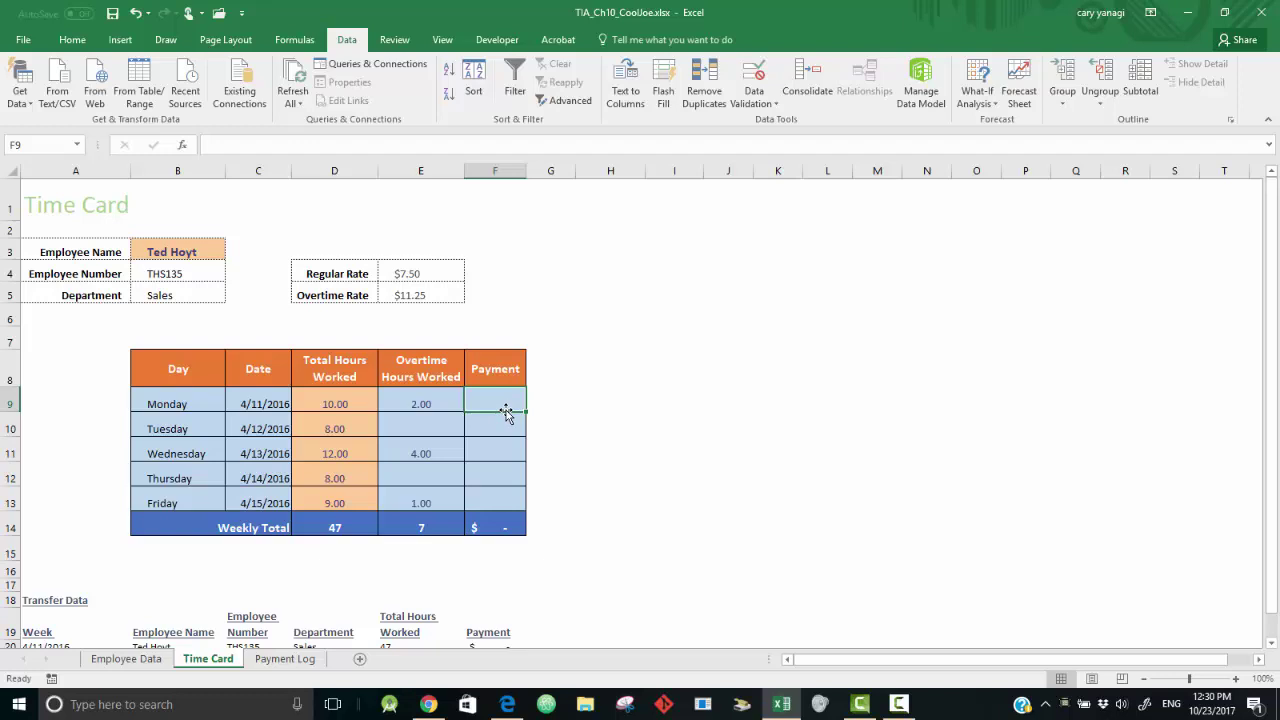
type("=")
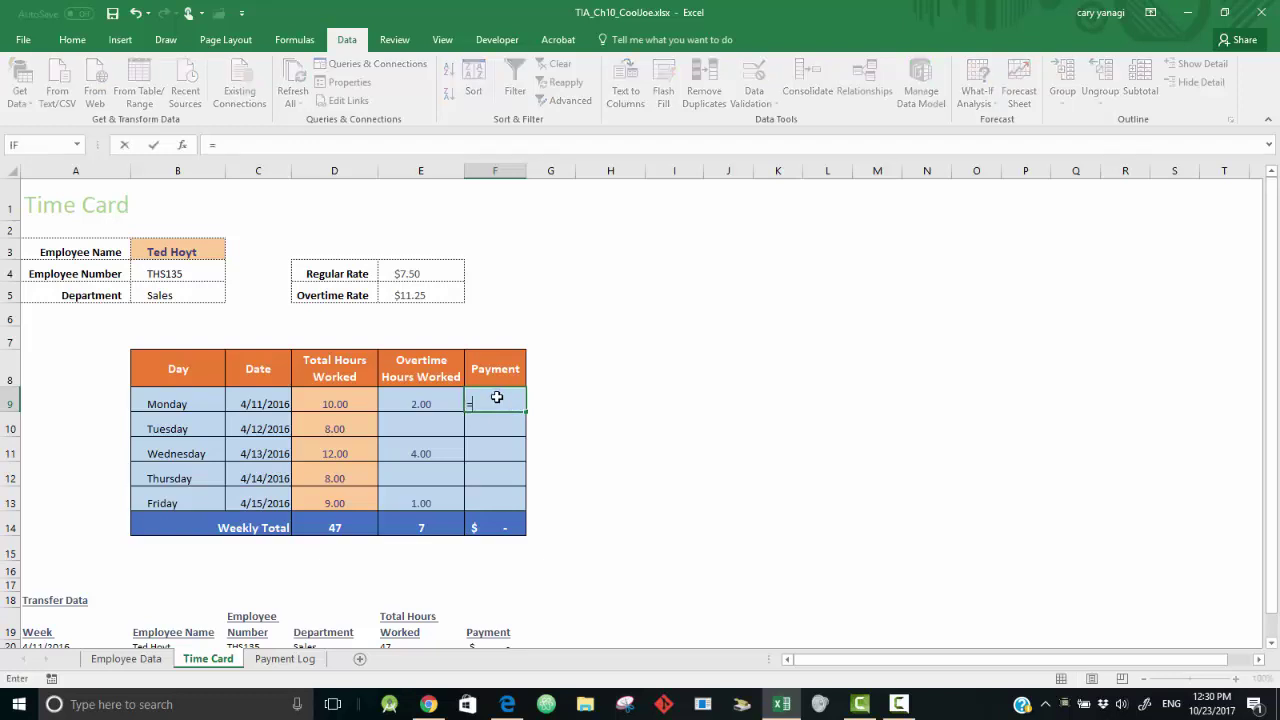
type("if")
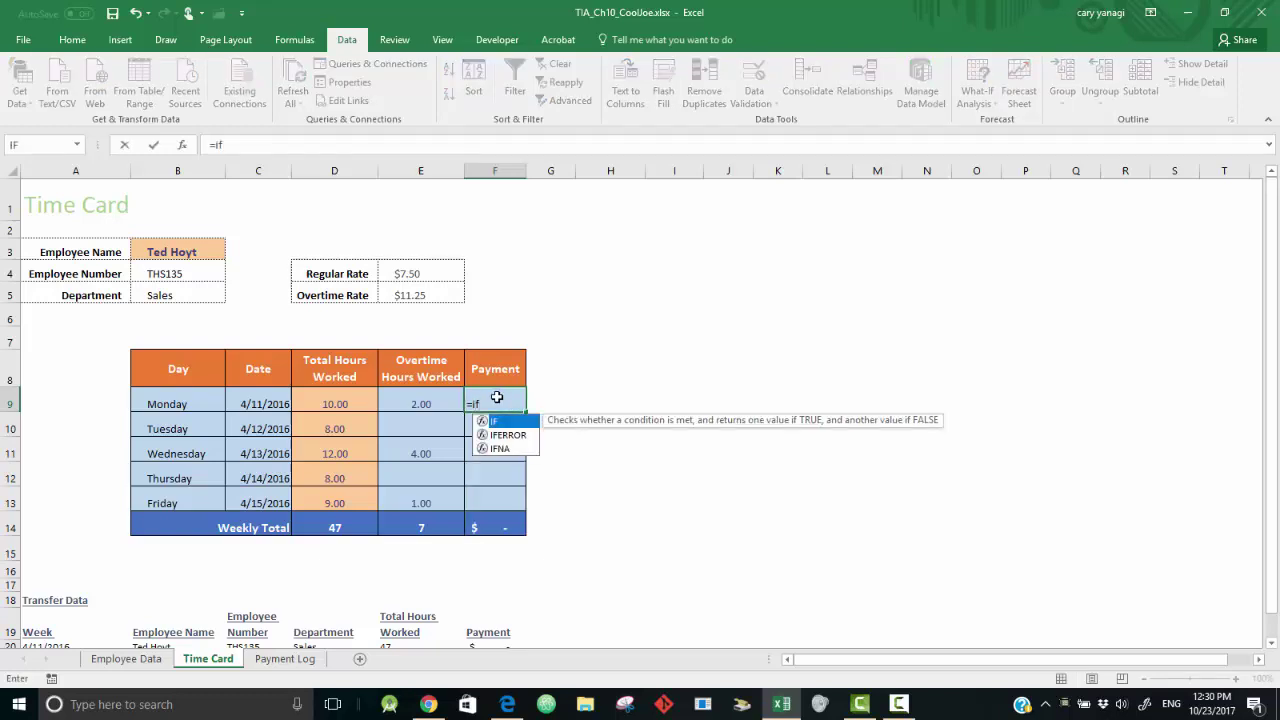
type("(")
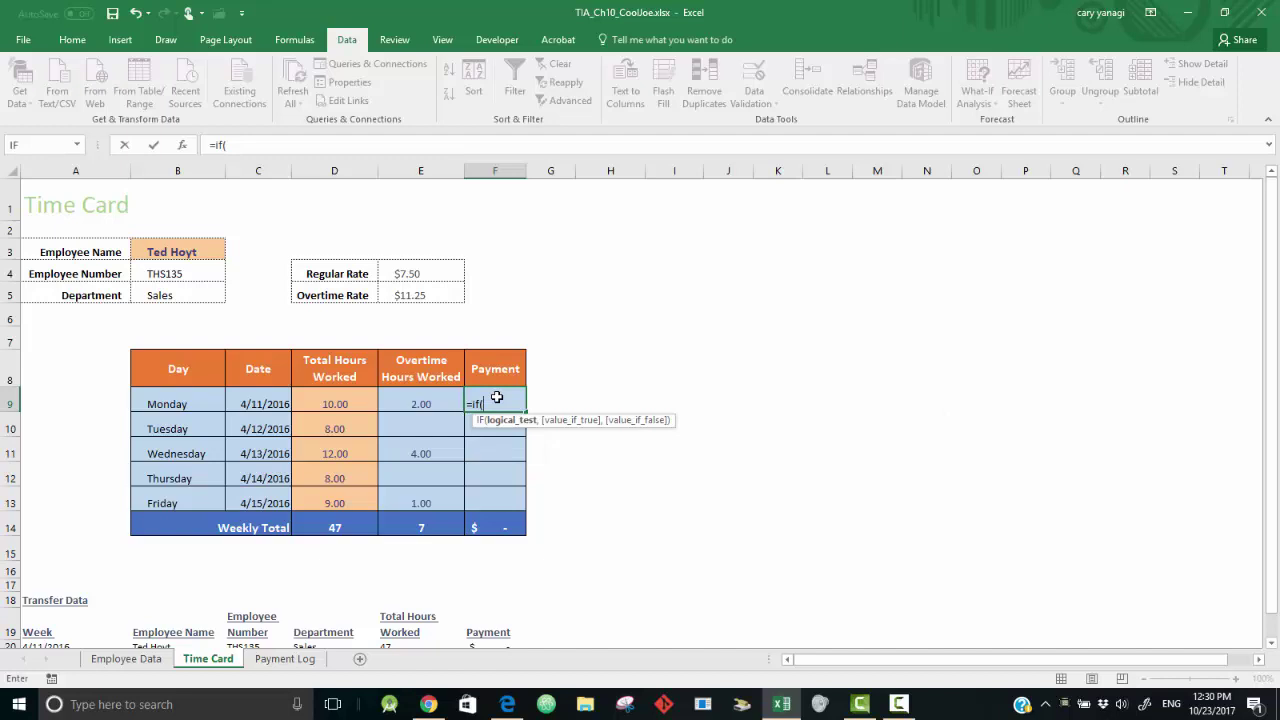
left_click(341, 402)
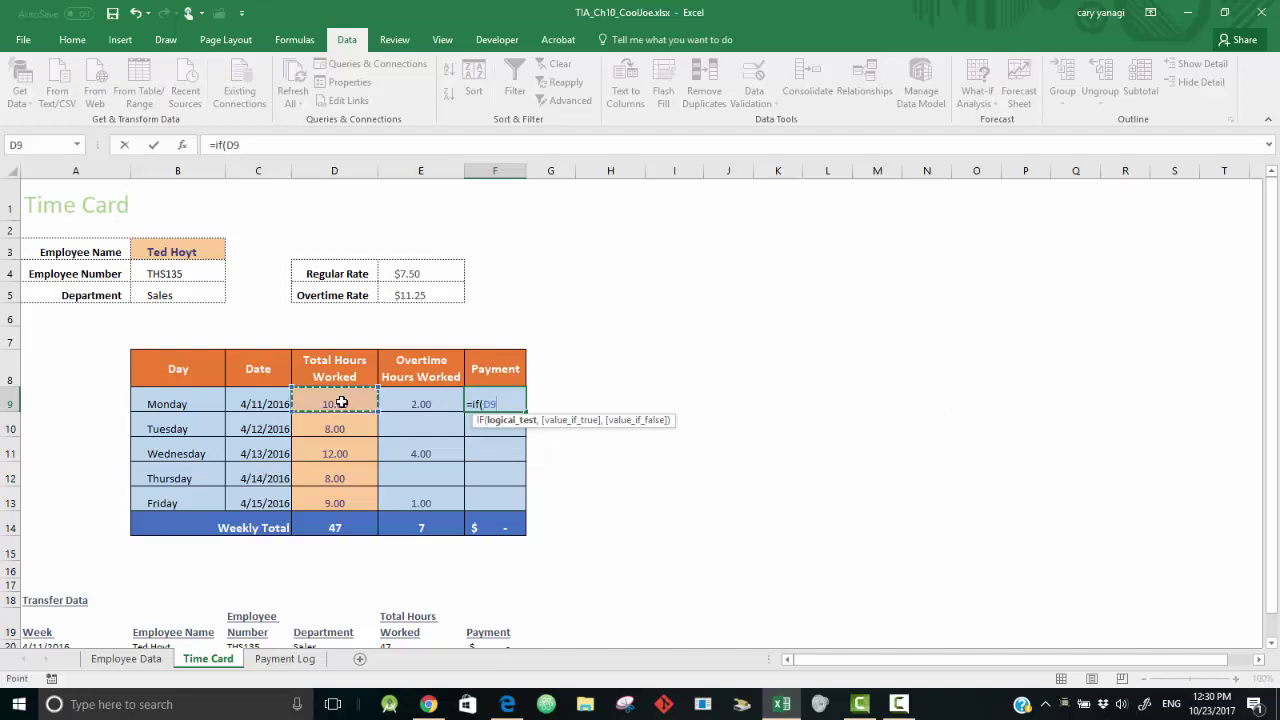
type("<=8,")
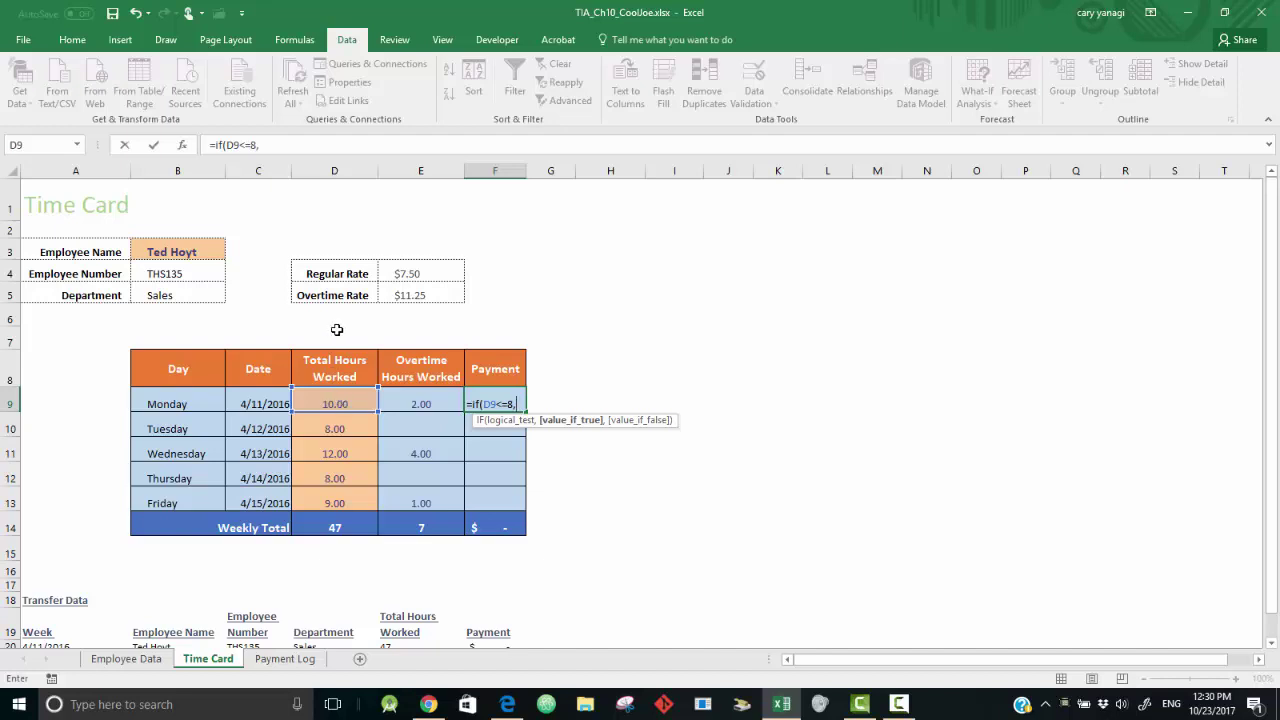
left_click(334, 404)
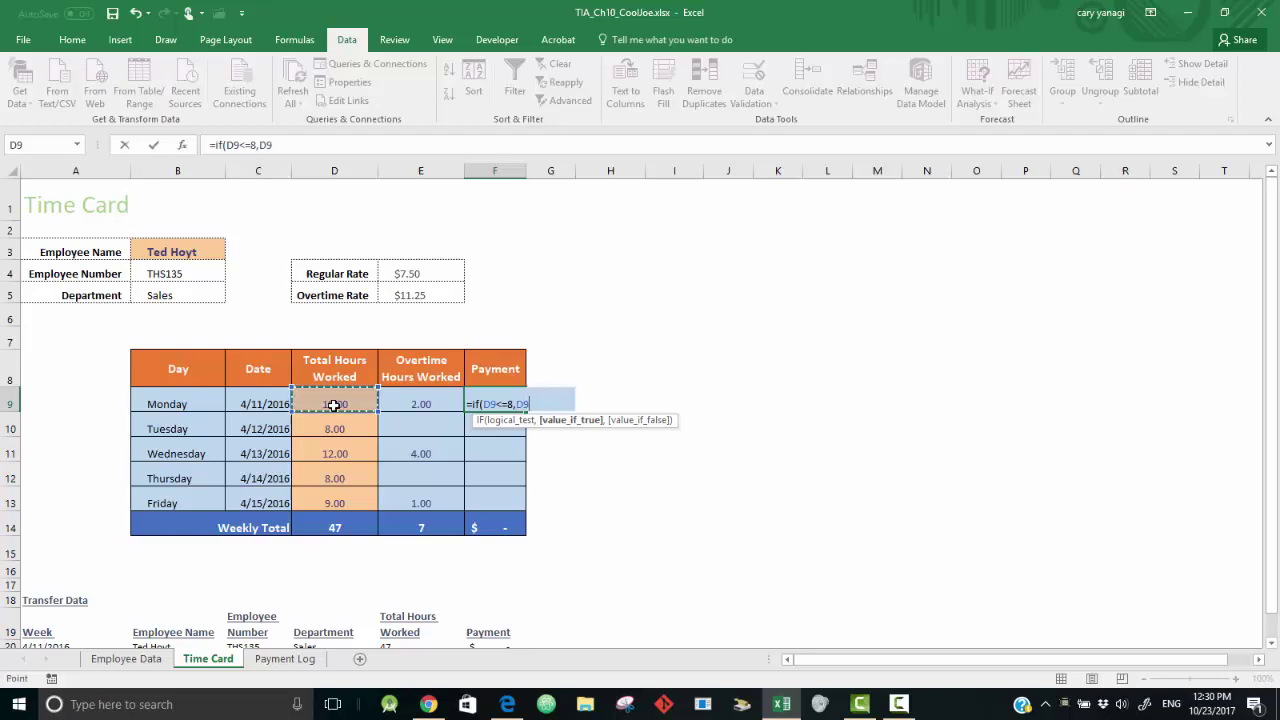
type("*")
left_click(409, 271)
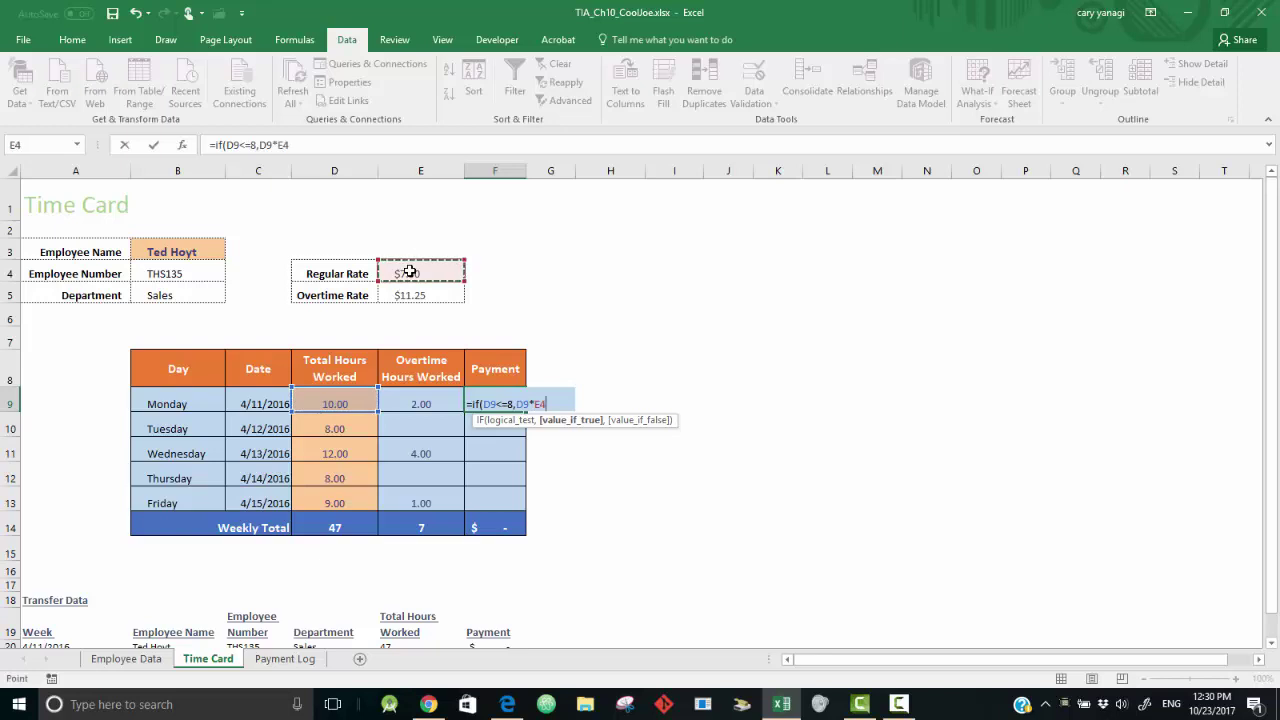
type(",")
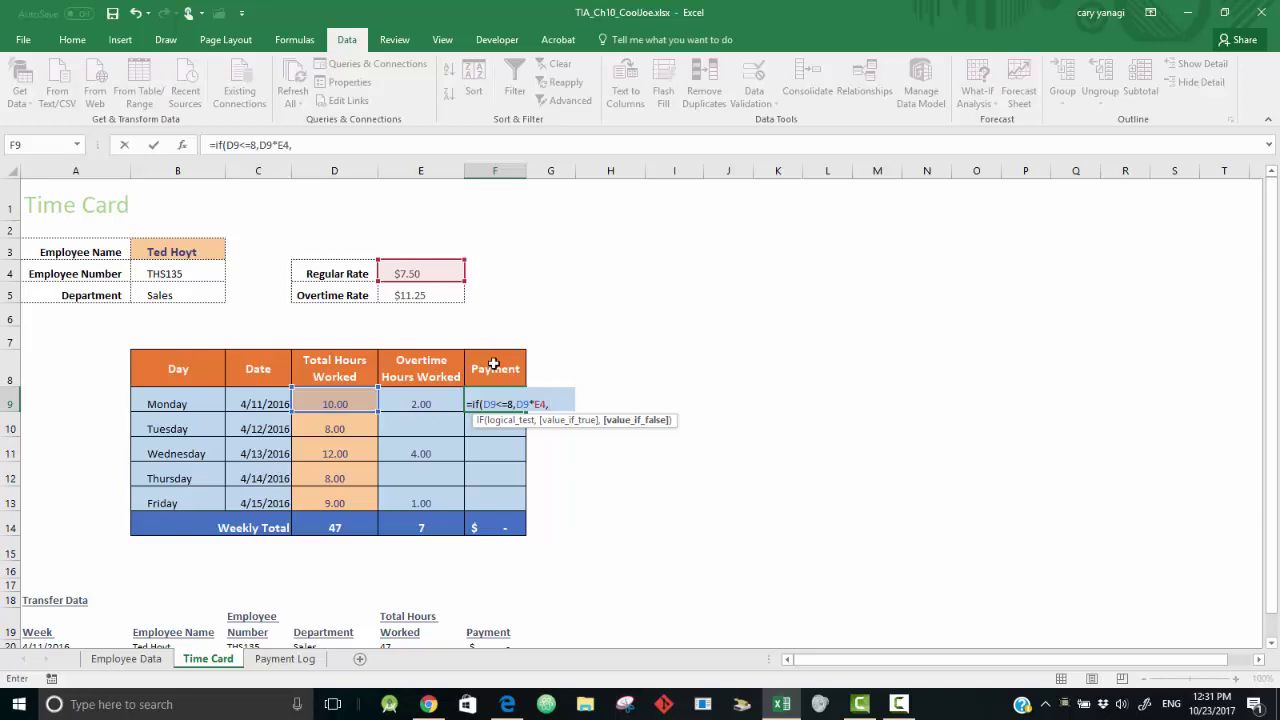
- Add the overtime branch 8*E4+E9*E5 to the formula
type("8*")
left_click(418, 274)
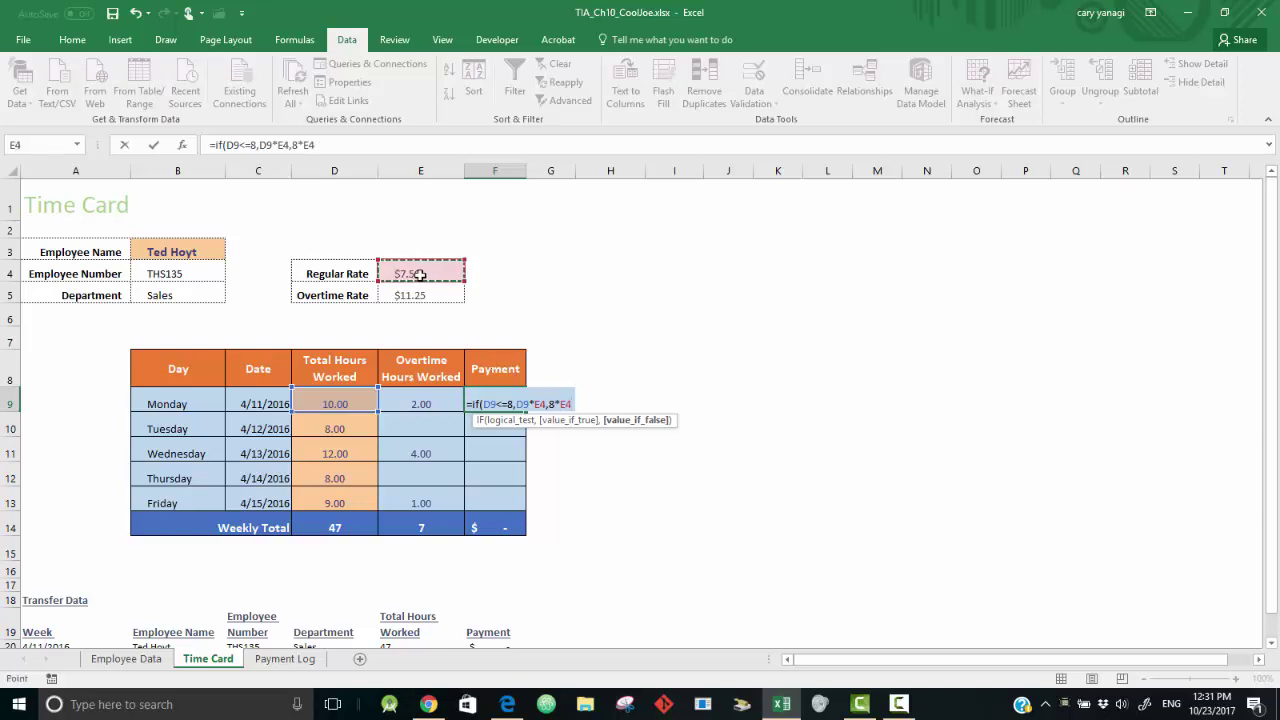
type("+")
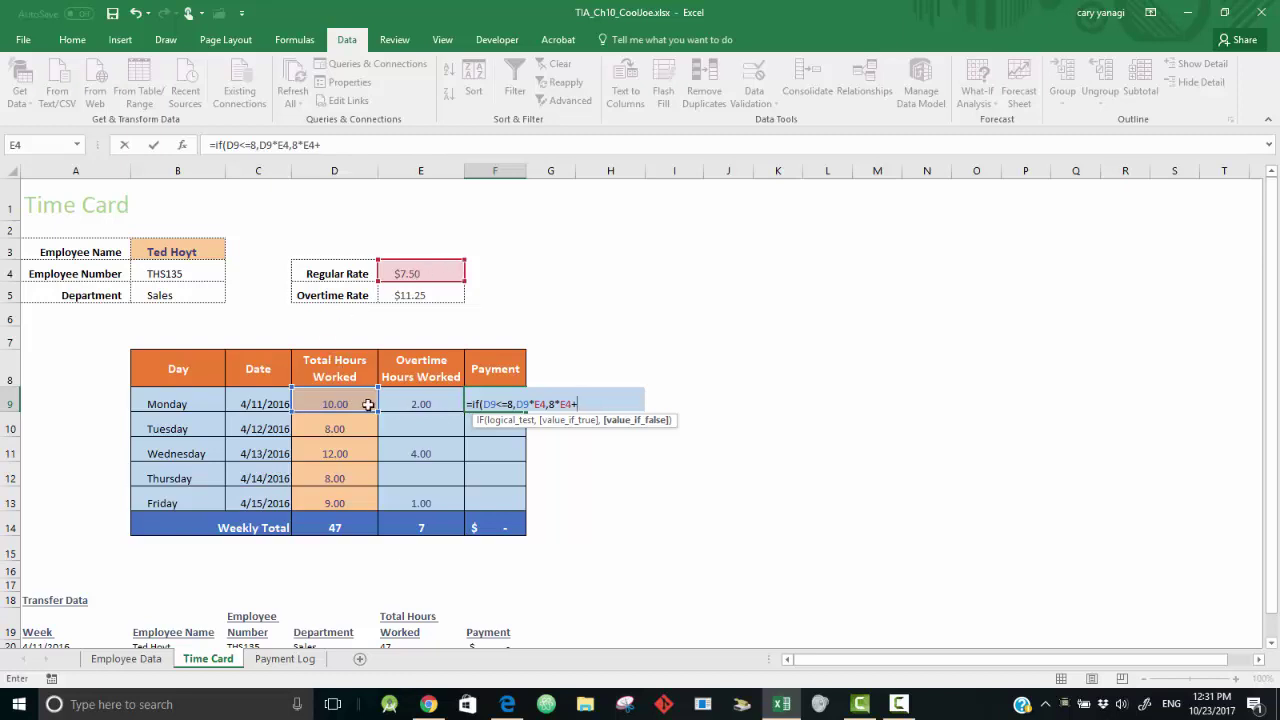
left_click(412, 404)
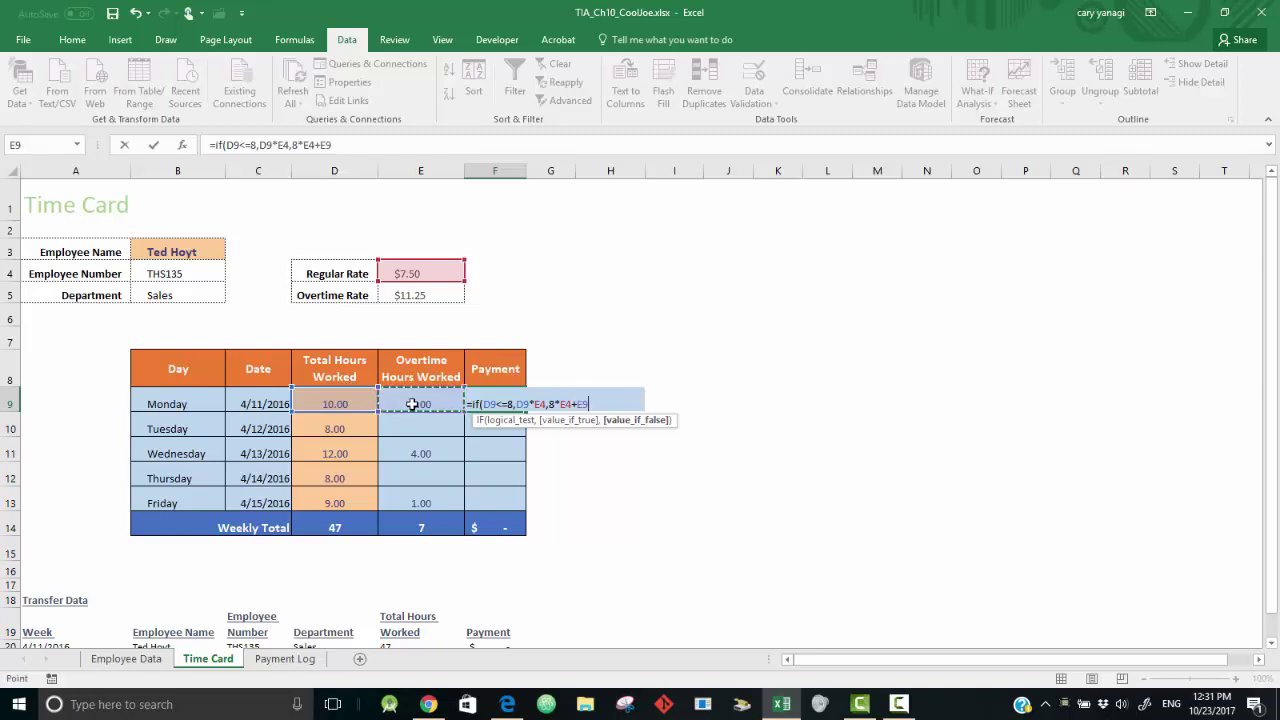
type("*")
left_click(437, 298)
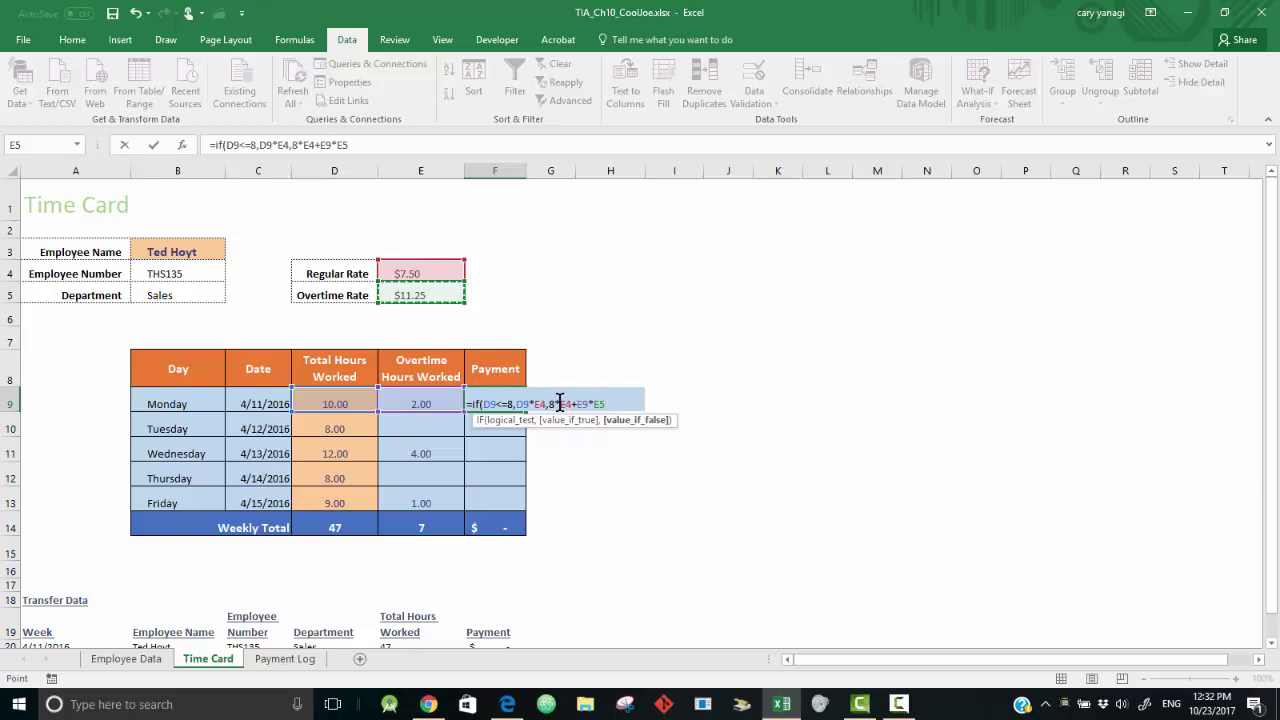
- Make the E4 and E5 rate references absolute and commit Monday's formula, showing $82.50
left_click(559, 404)
key("F4")
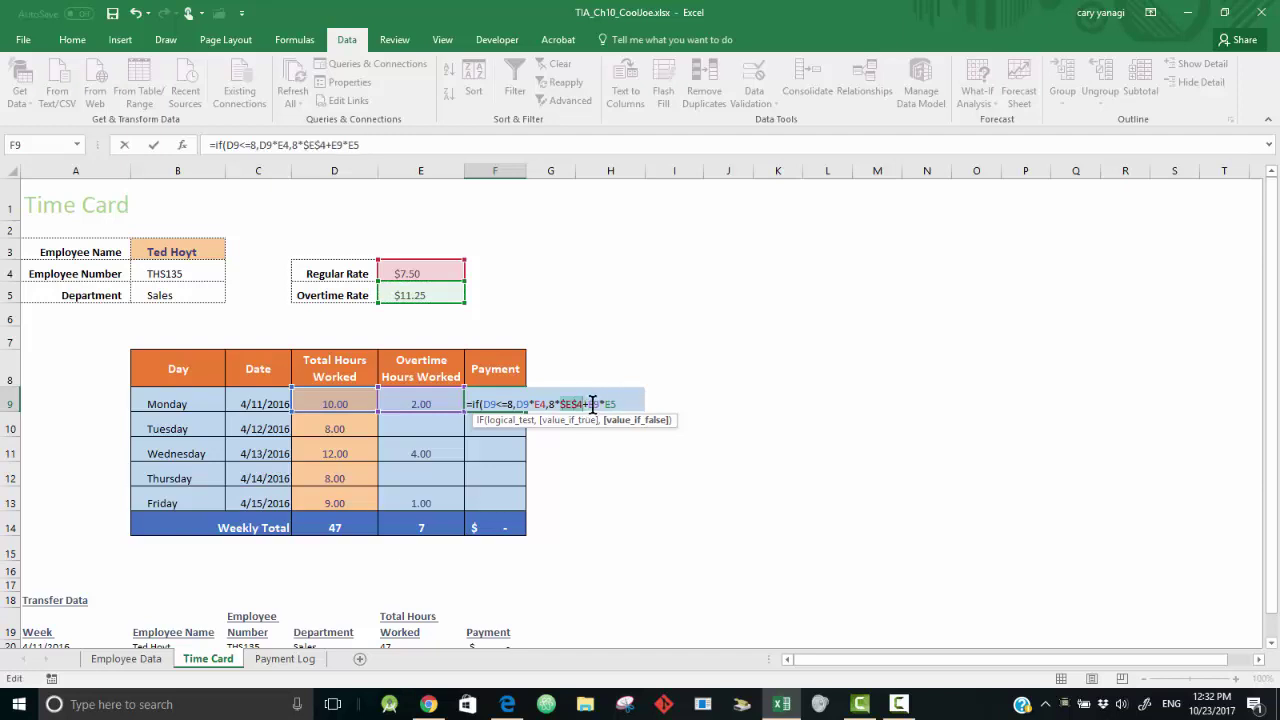
left_click(605, 404)
key("F4")
left_click(576, 400)
key("F4")
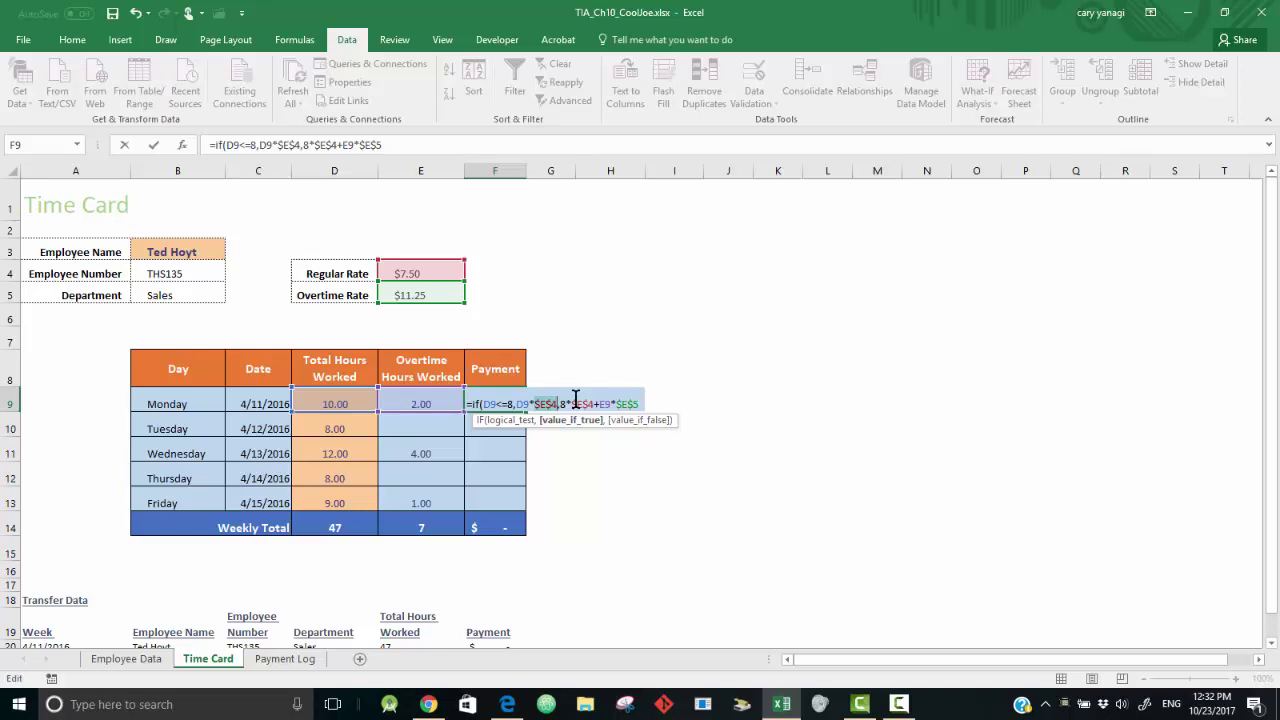
left_click(416, 147)
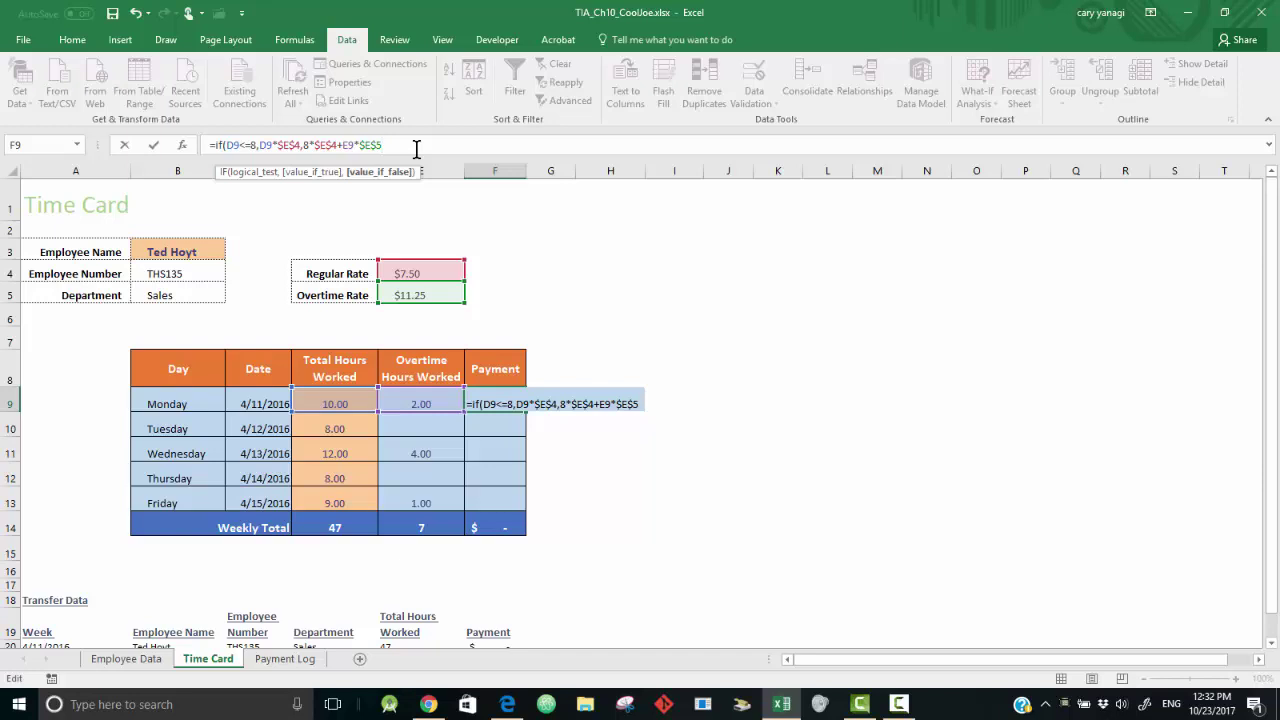
key("Return")
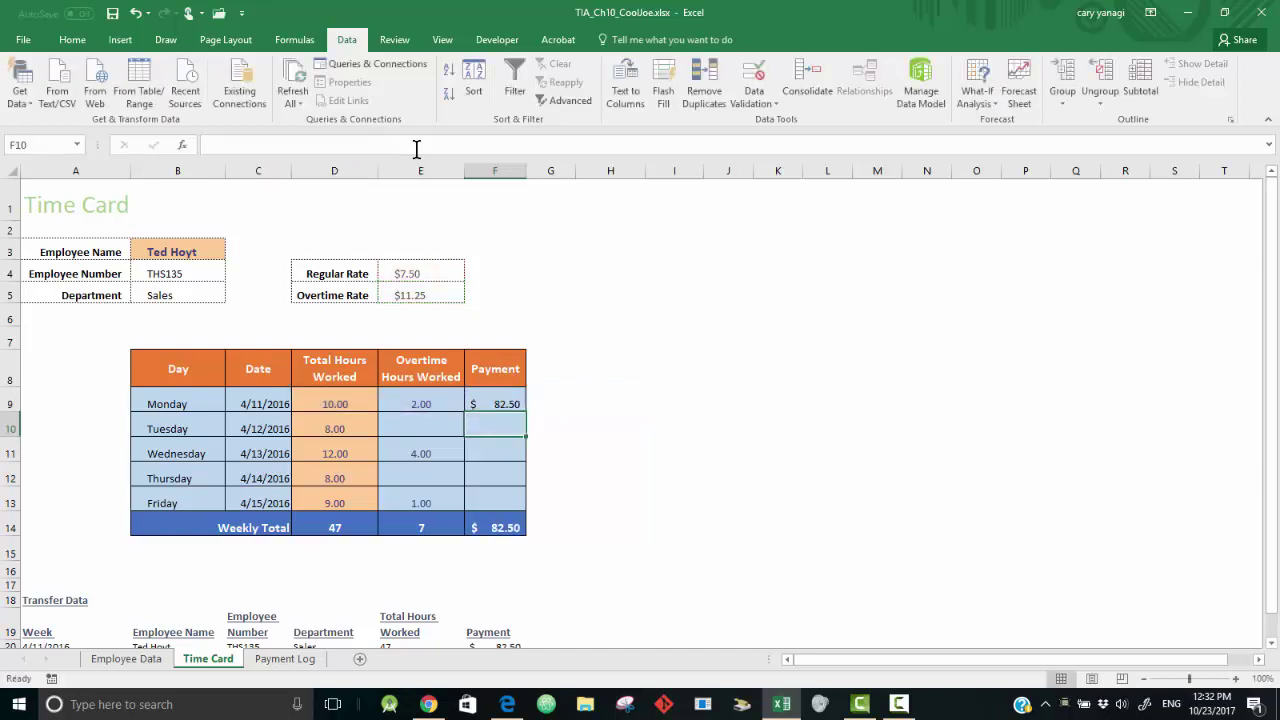
- Fill F9's payment formula down to F13 for a weekly total of $378.75
left_click(495, 402)
left_click_drag(526, 411, 532, 506)
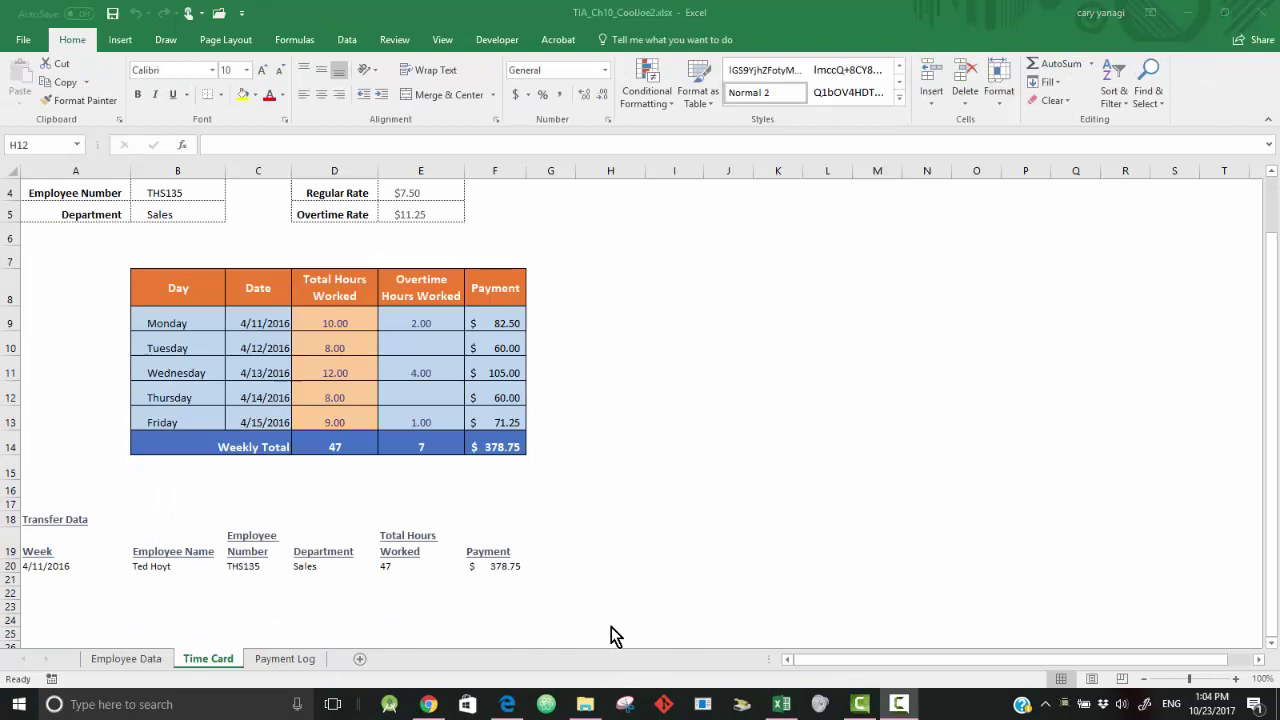
- Switch to the Payment Log sheet
left_click(283, 657)
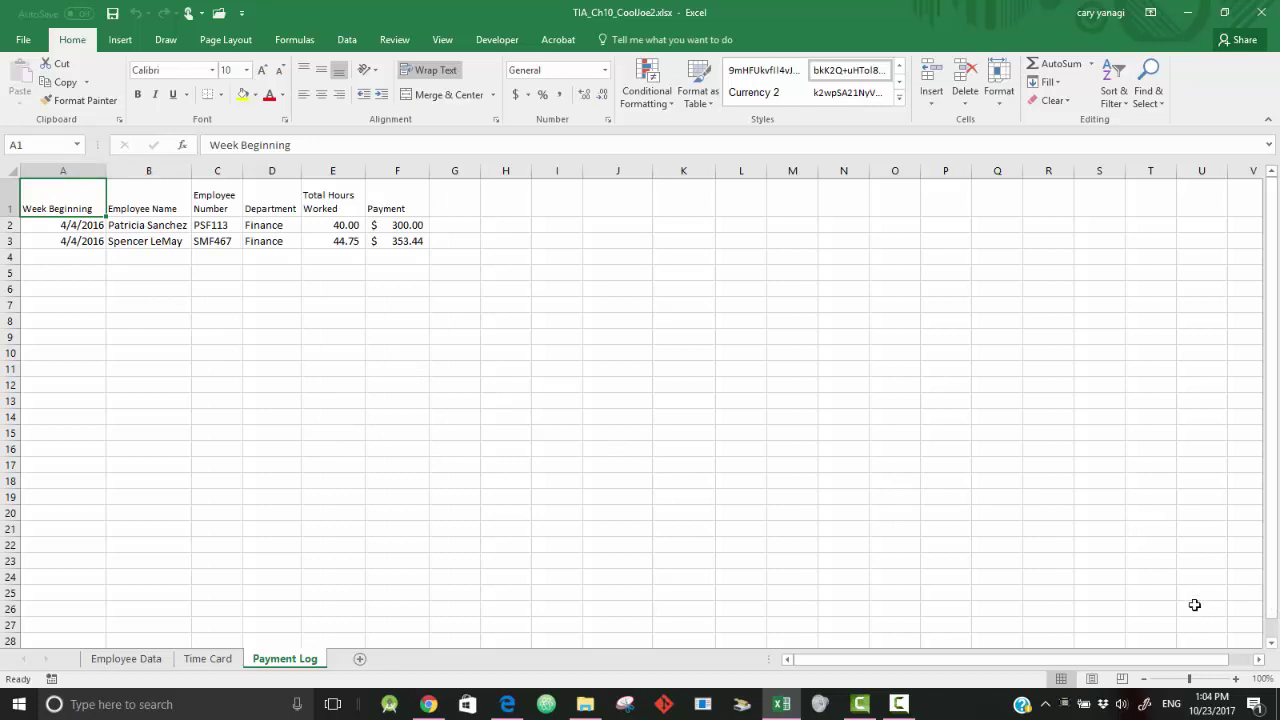
- Start recording a new macro named CopyTimeCard with shortcut key Ctrl+t
left_click(490, 40)
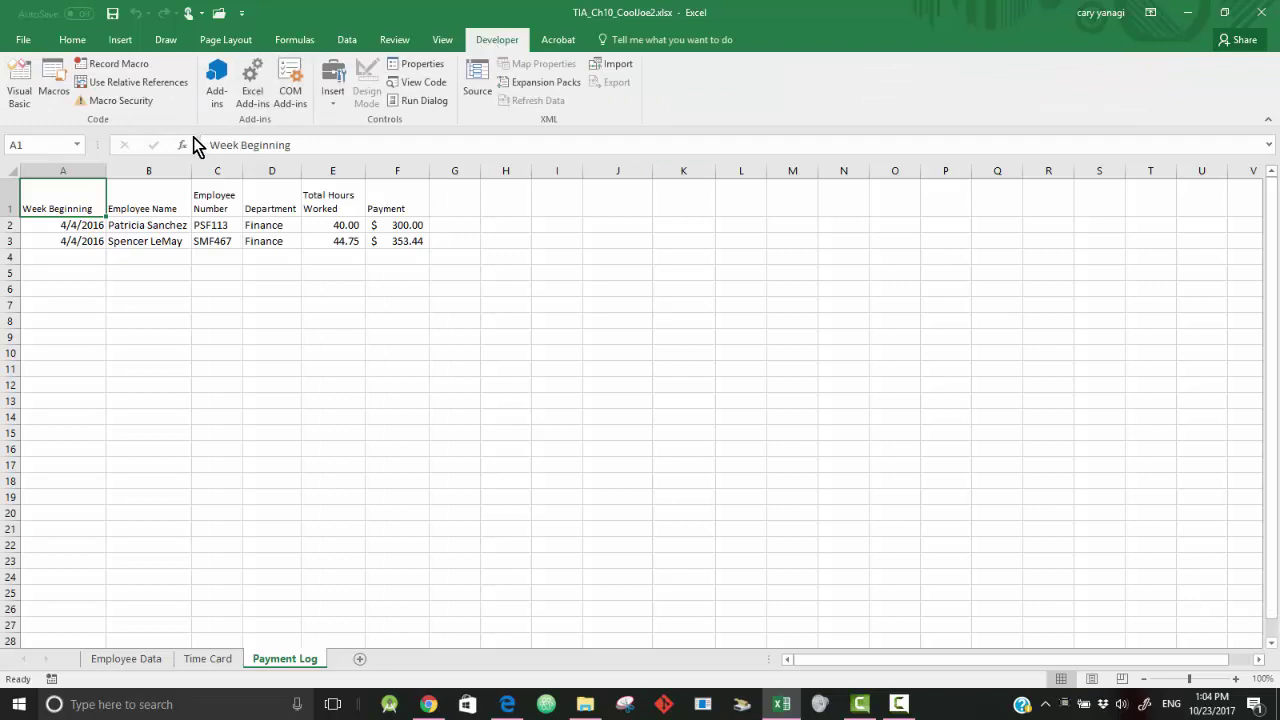
left_click(140, 66)
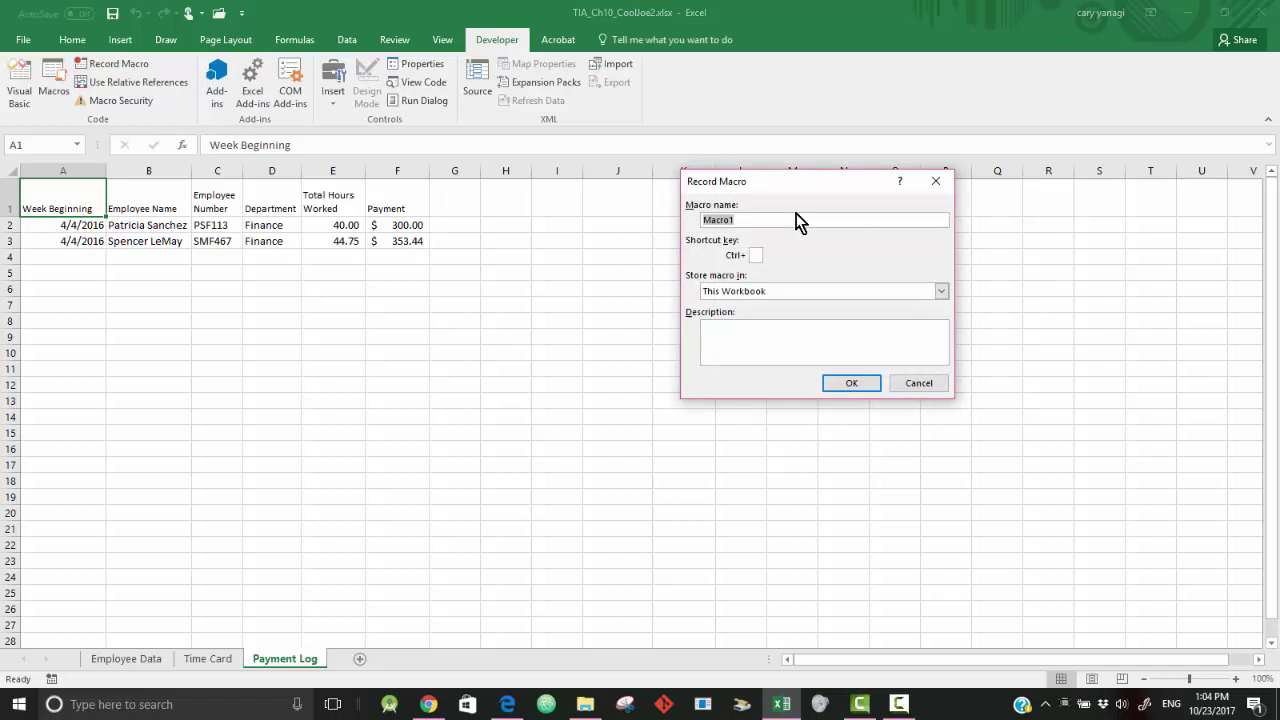
type("CopyTimeCard")
left_click(757, 254)
type("t")
left_click(852, 385)
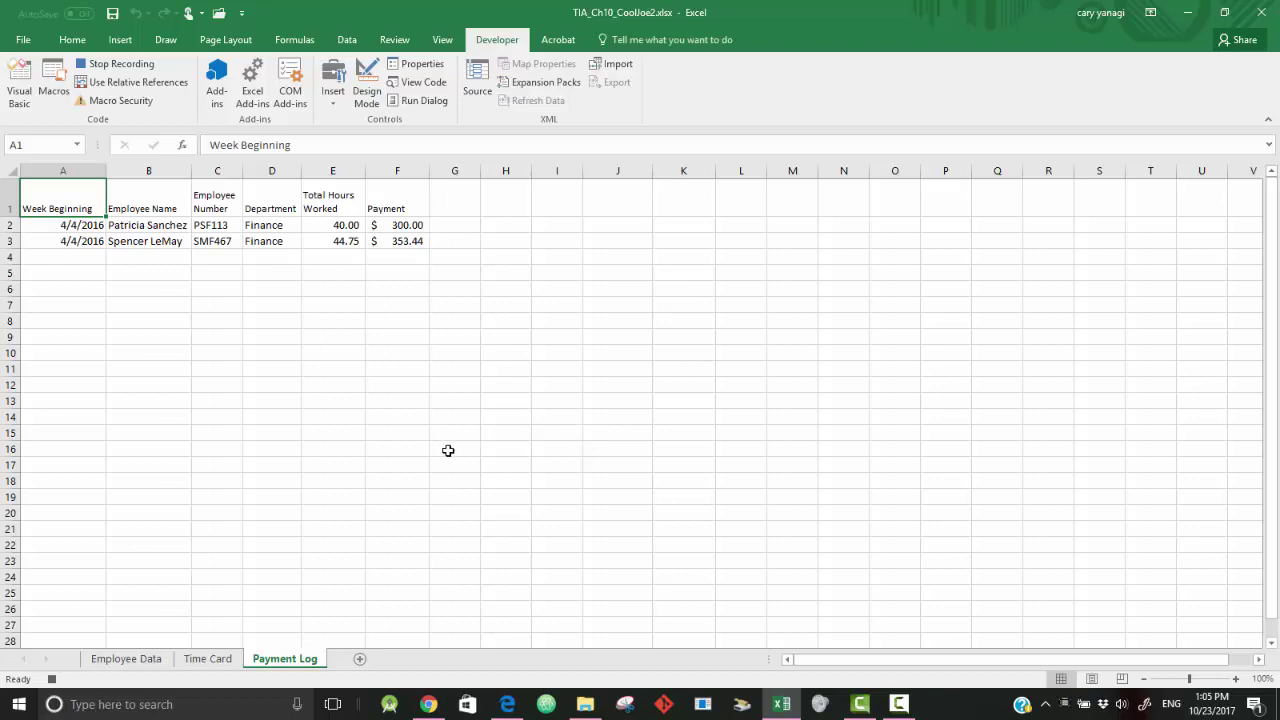
- Copy the Time Card transfer row A20:F20, then go back to the Payment Log sheet
left_click(207, 658)
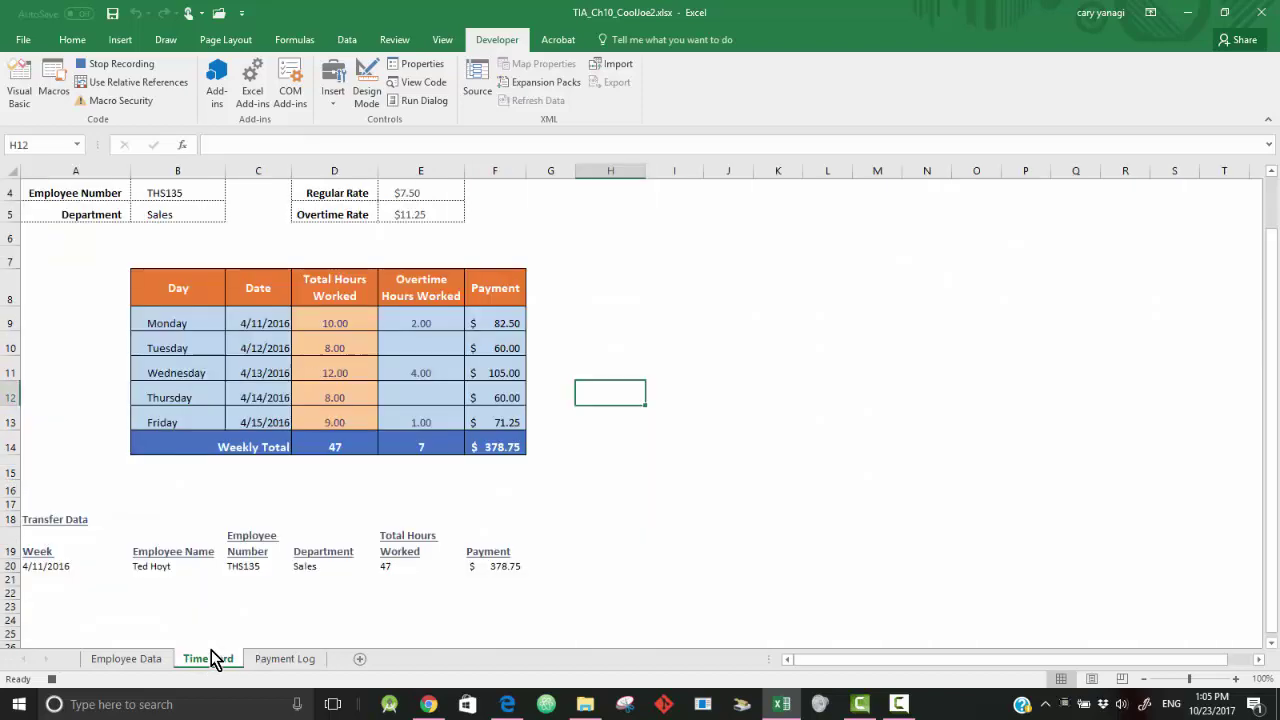
left_click(910, 445)
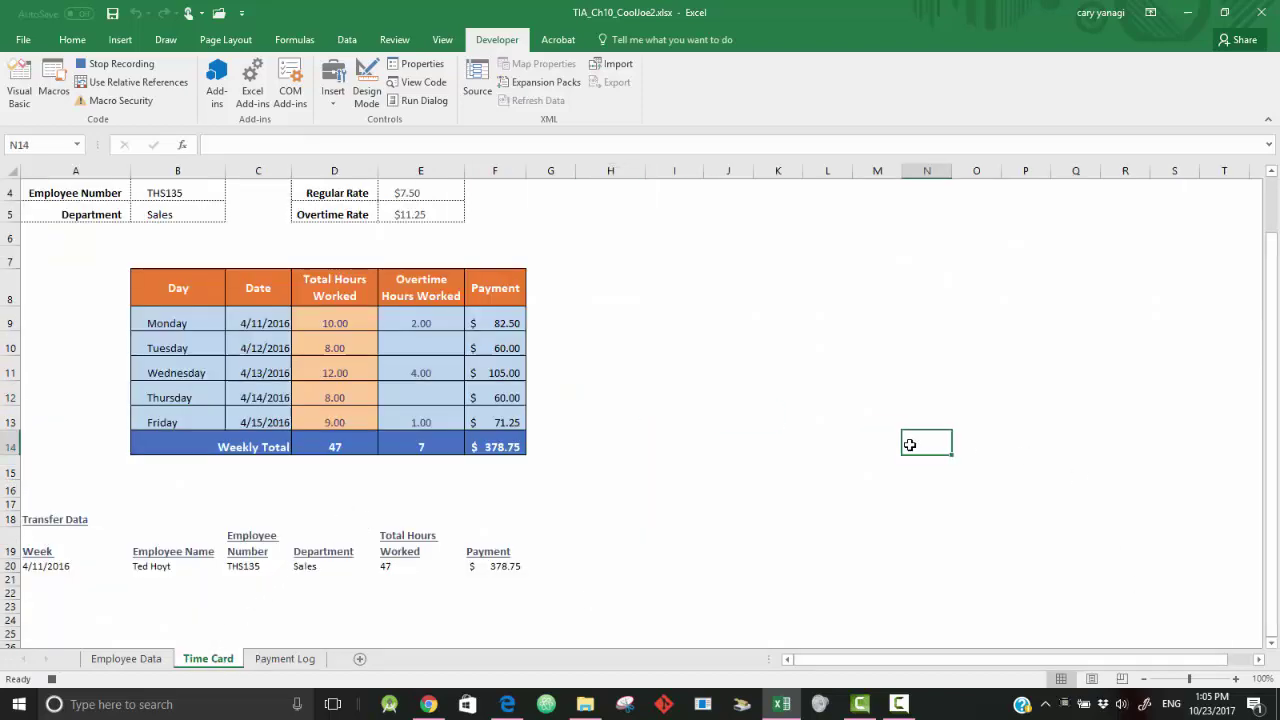
scroll(910, 445, "up", 1)
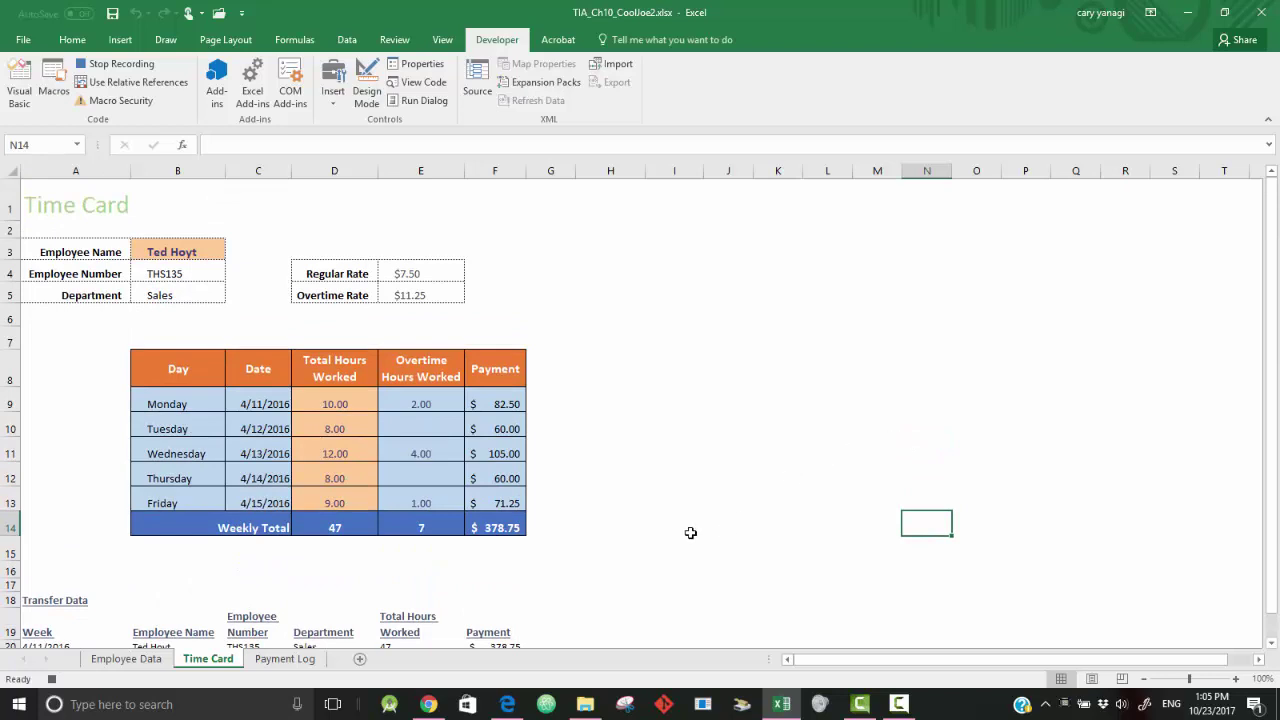
scroll(690, 530, "down", 1)
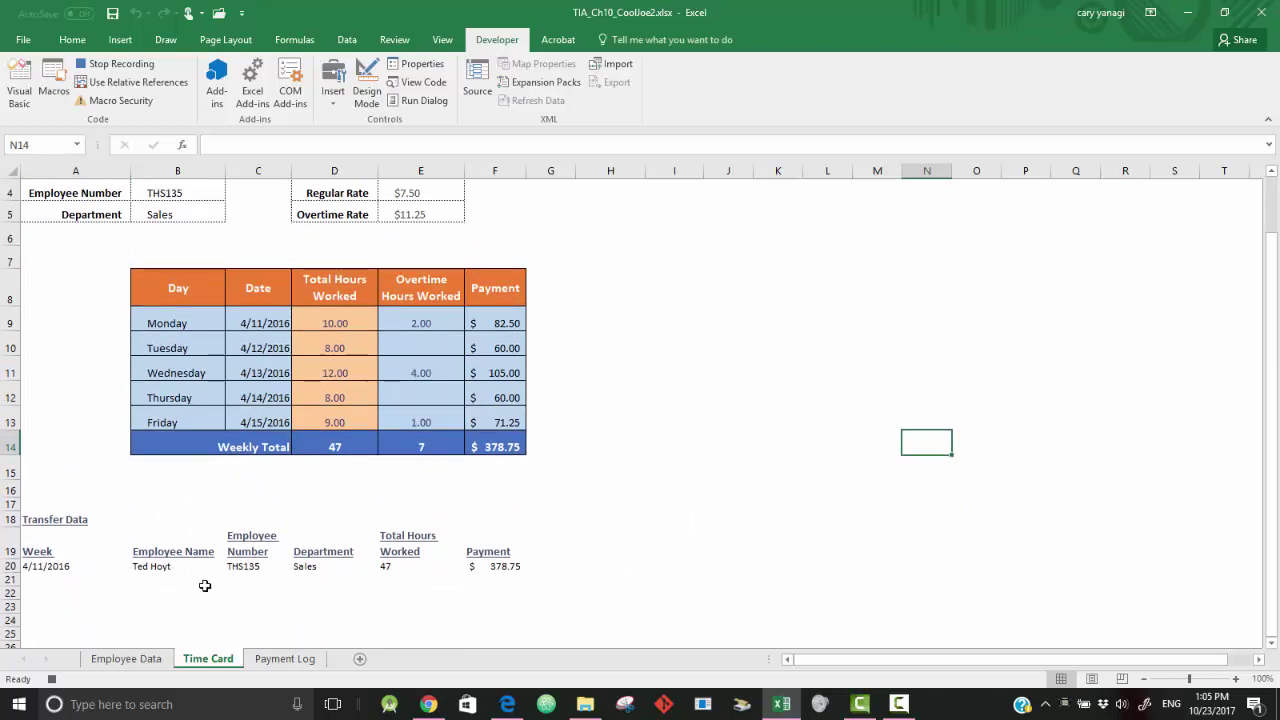
left_click_drag(46, 566, 509, 566)
key("ctrl+c")
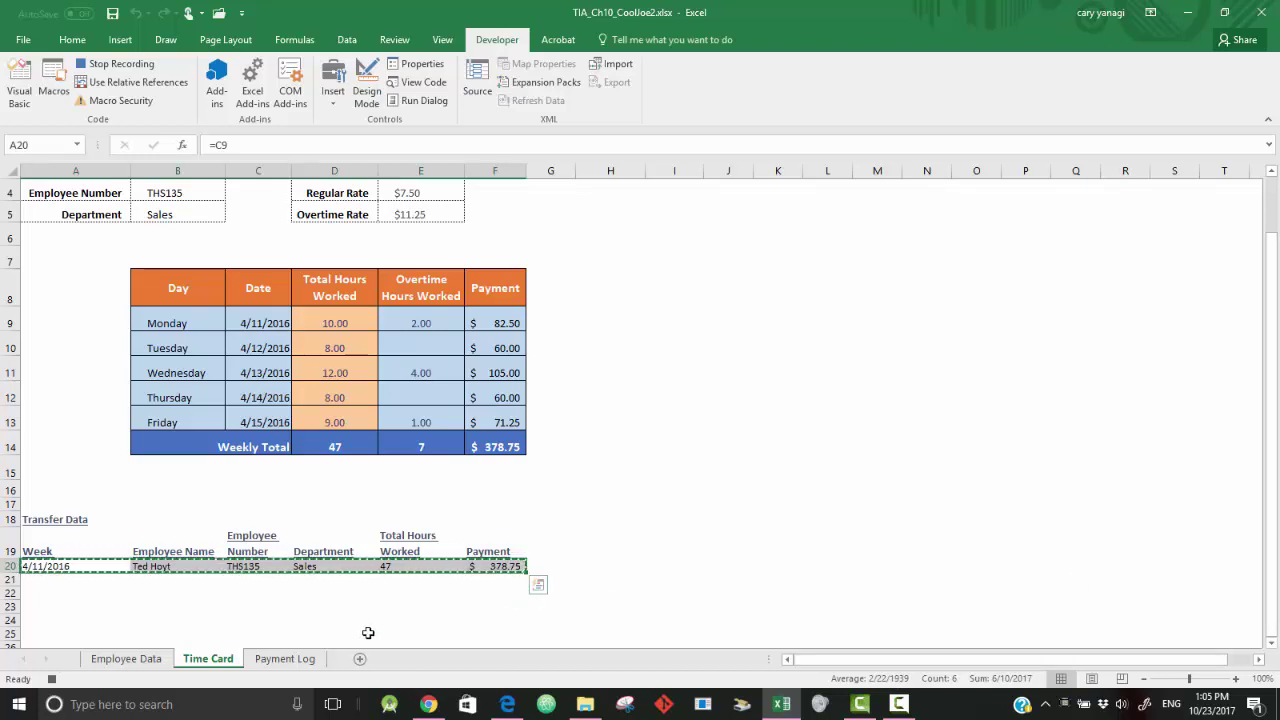
left_click(291, 660)
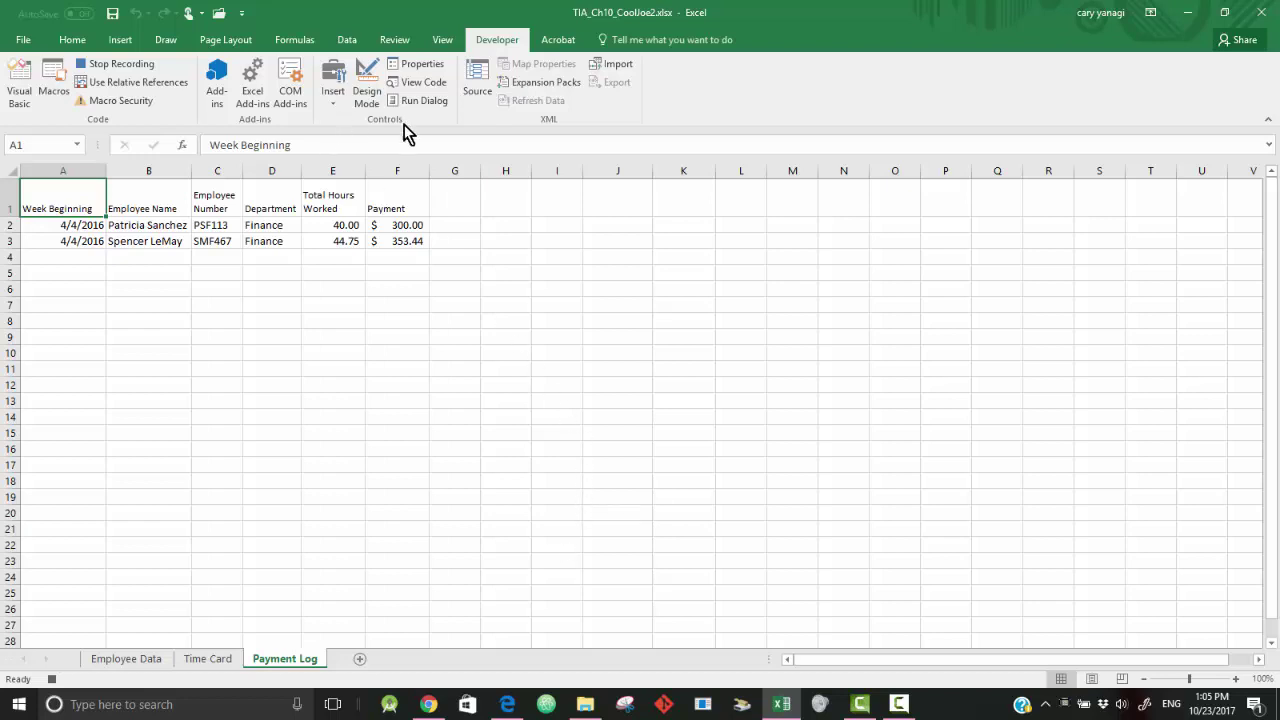
- Using relative references, move to the first empty Payment Log row A4, then turn relative references off
left_click(155, 81)
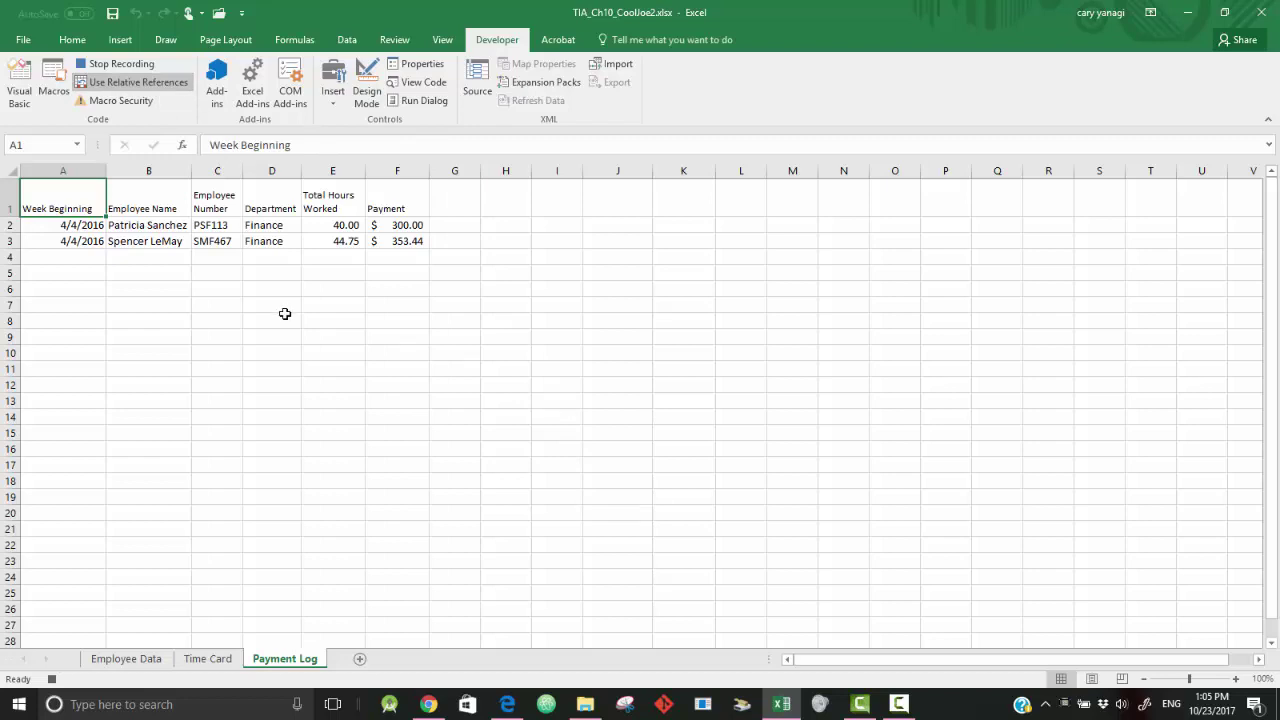
key("ctrl+Down")
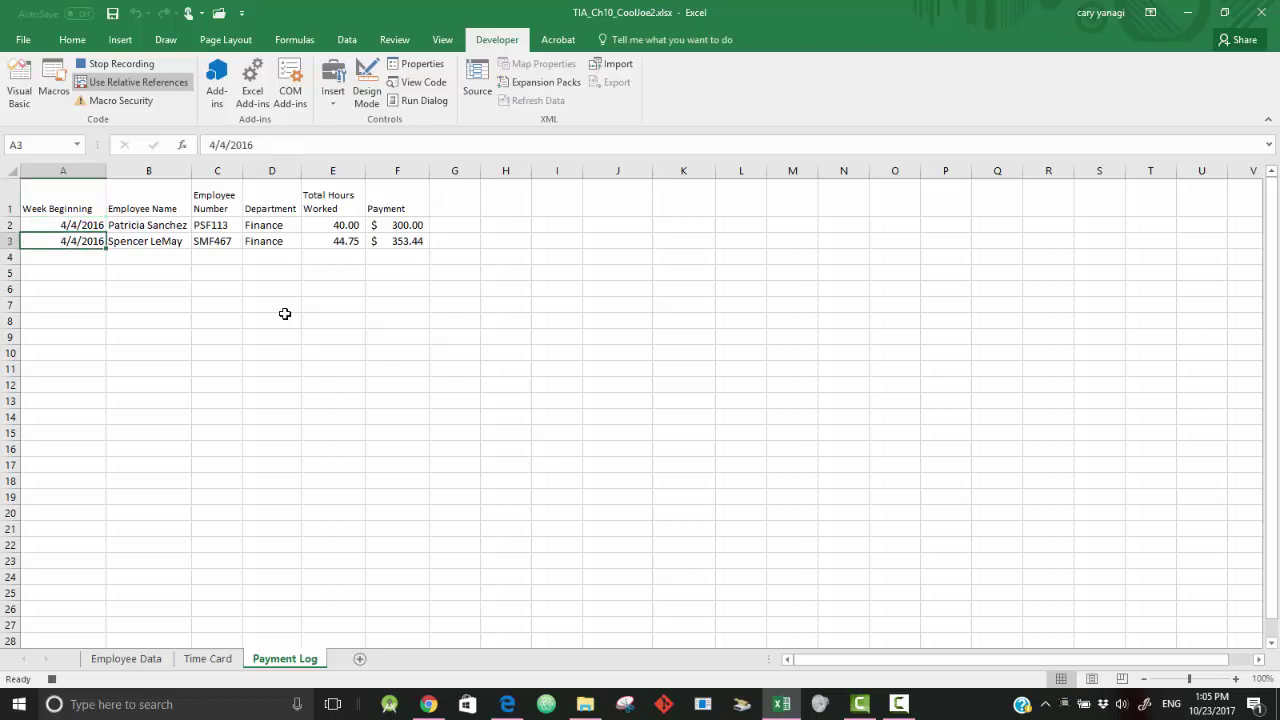
key("Down")
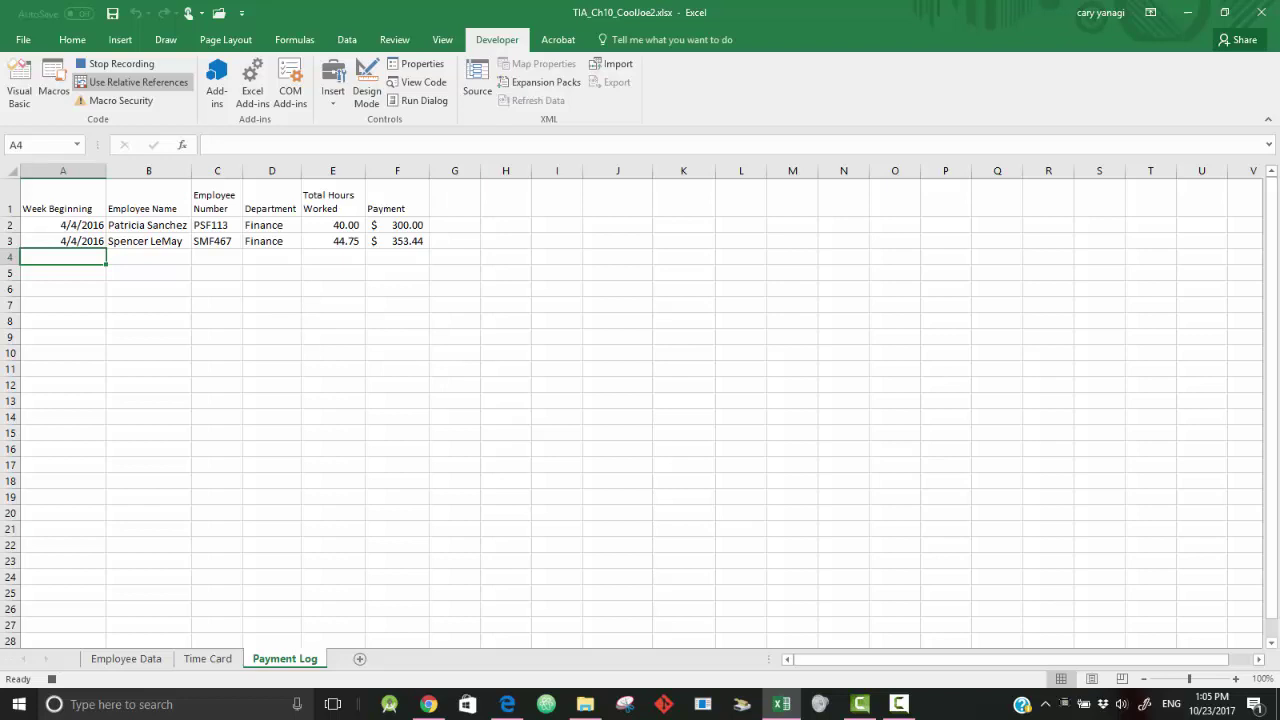
left_click(167, 81)
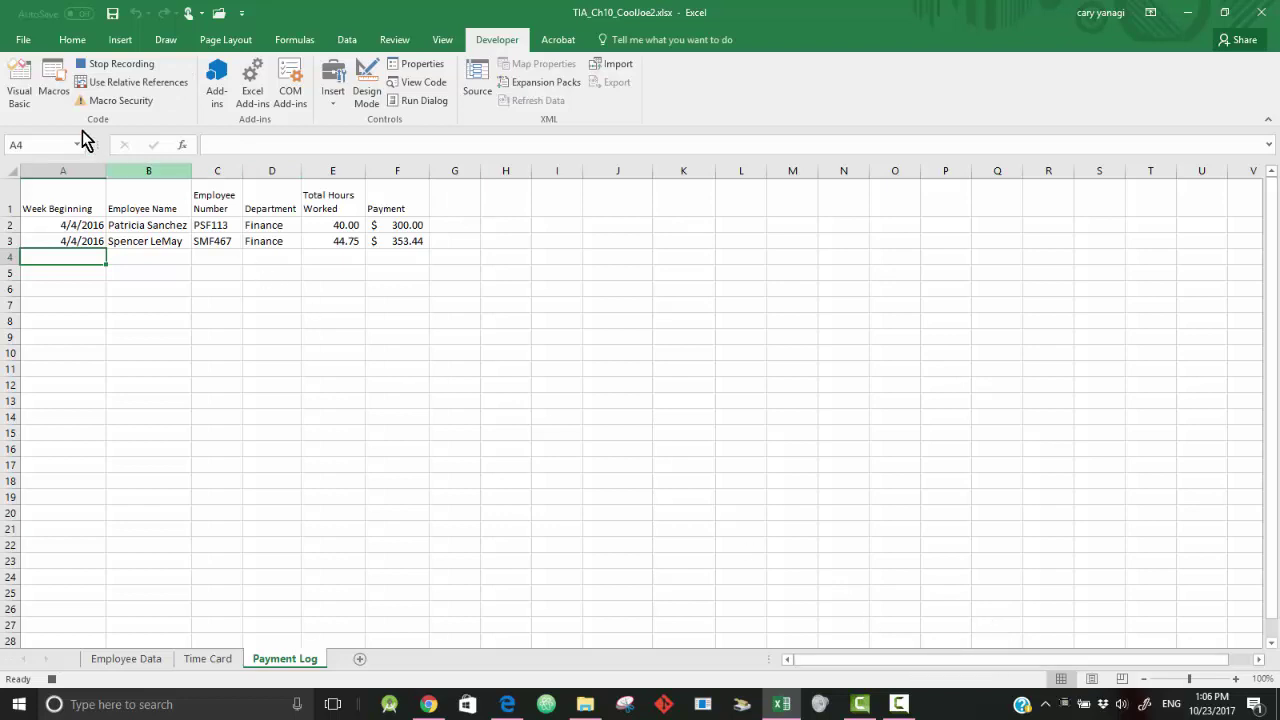
- Paste the copied Time Card row into row 4 as values only, then select A1
left_click(74, 40)
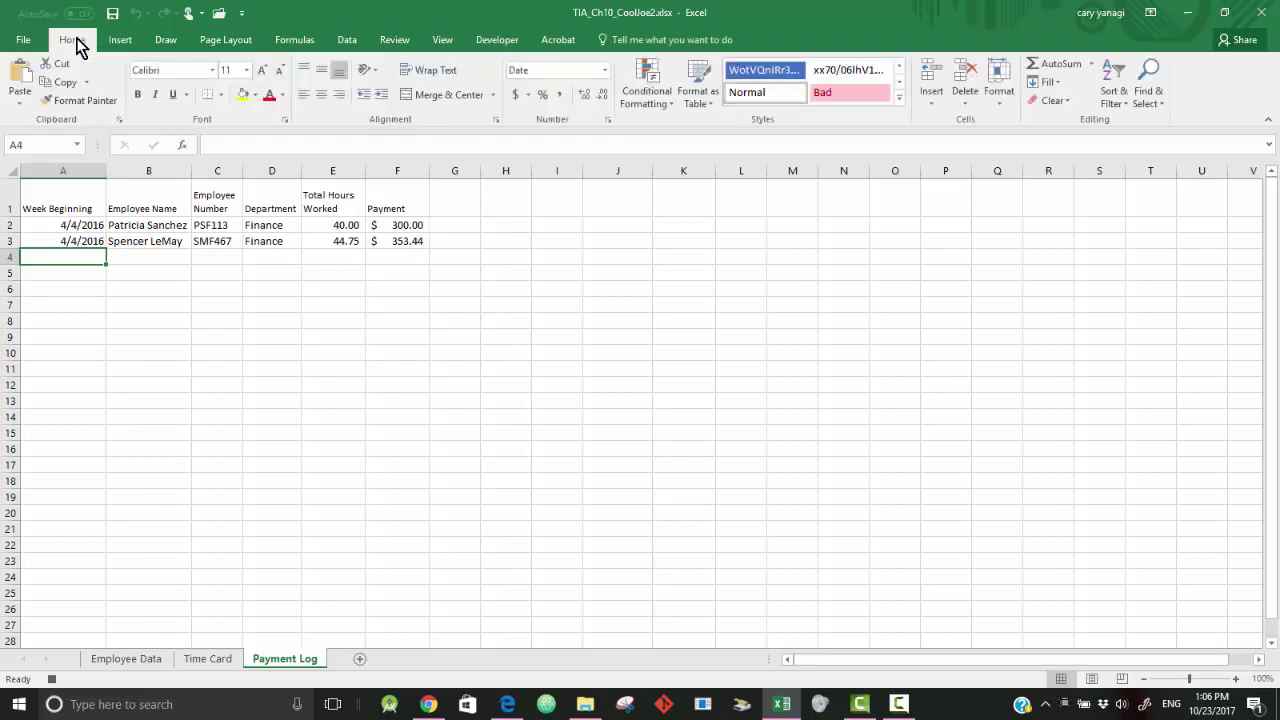
left_click(20, 105)
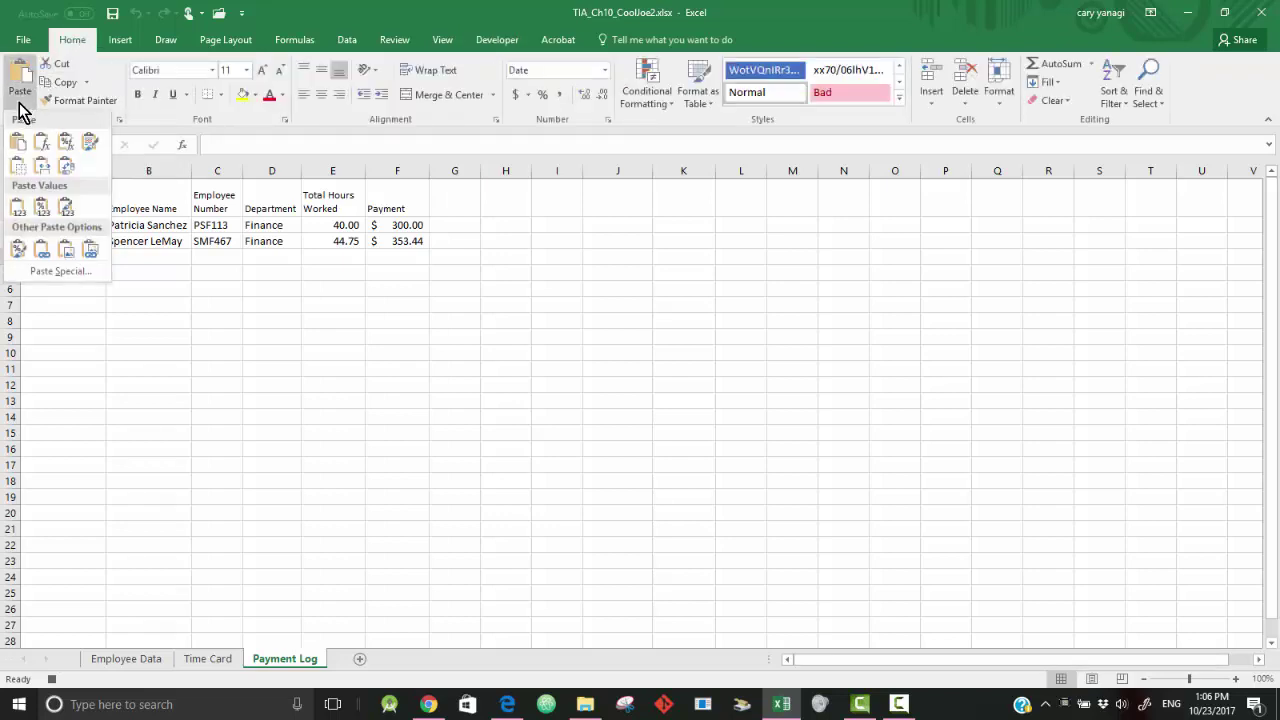
left_click(17, 208)
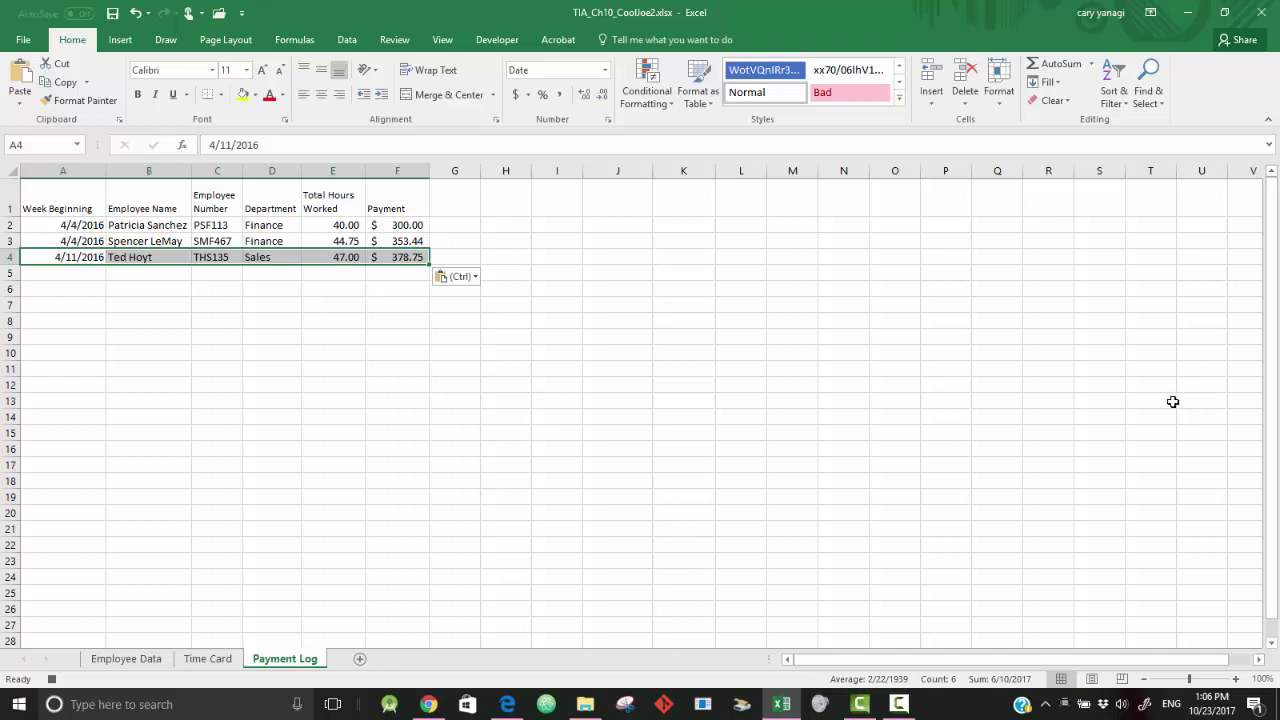
left_click(68, 203)
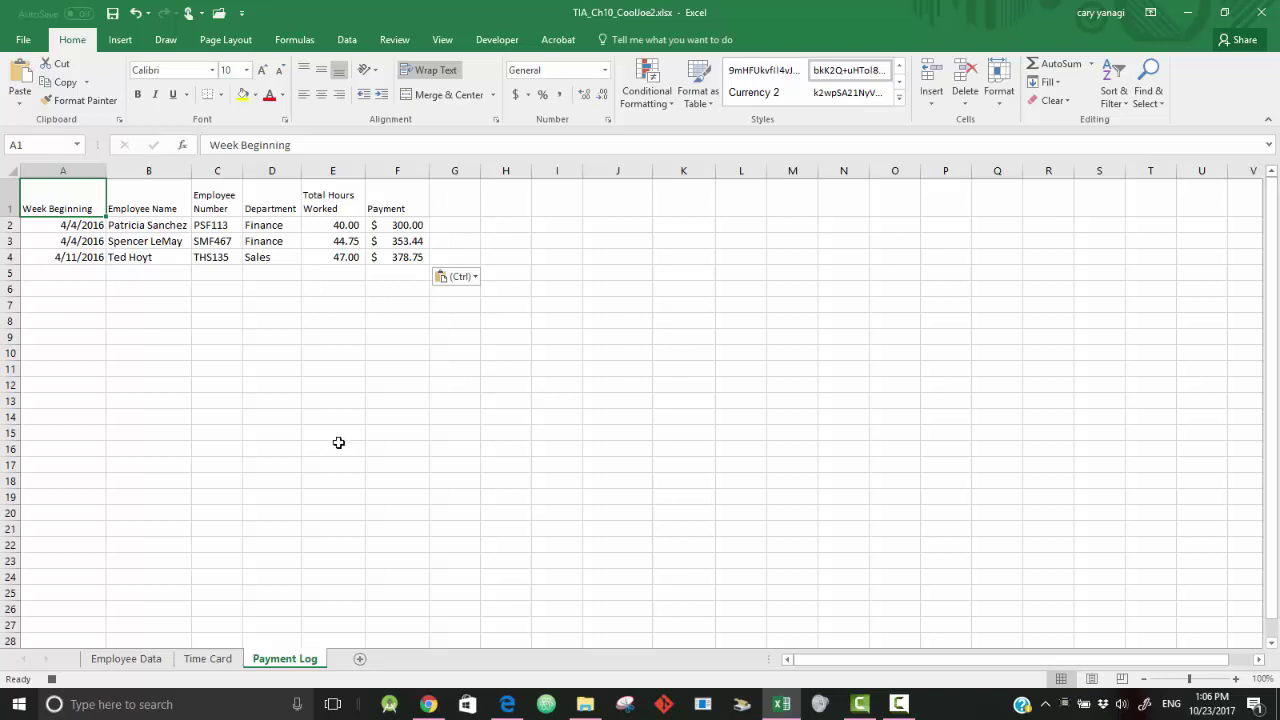
- On the Time Card sheet, clear the copy marquee and select cell B3 at the top
left_click(208, 659)
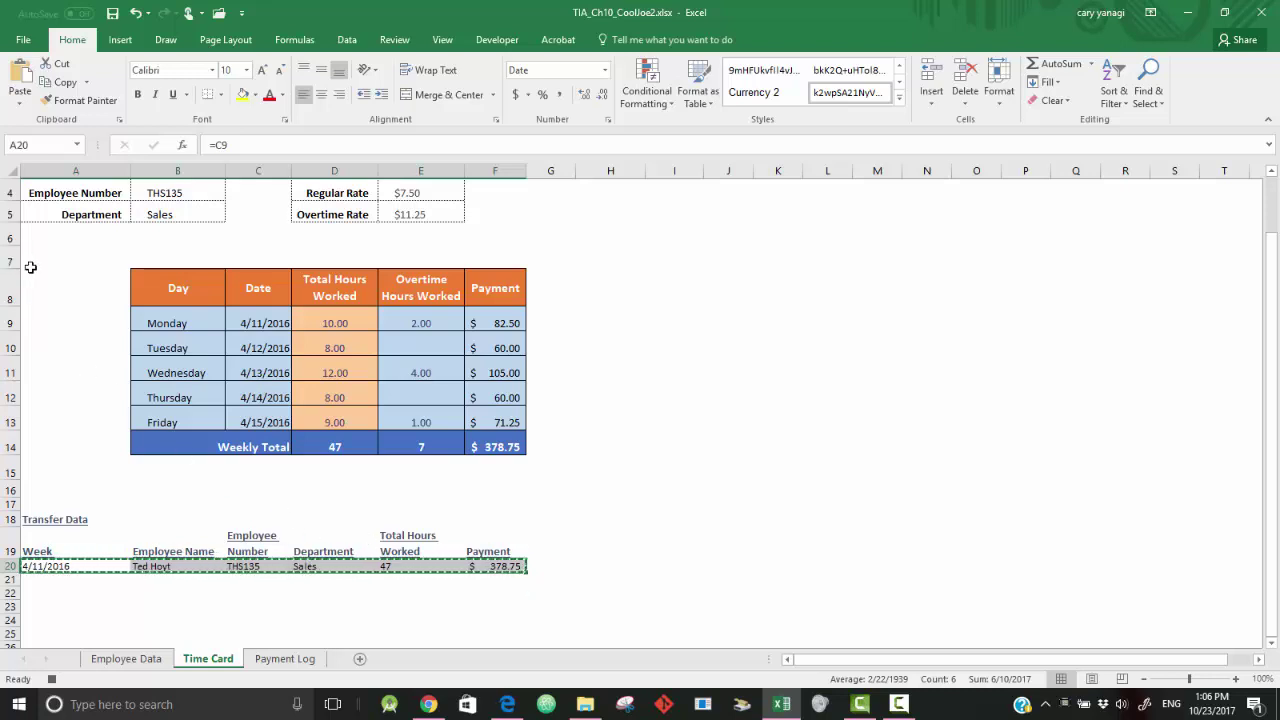
key("Escape")
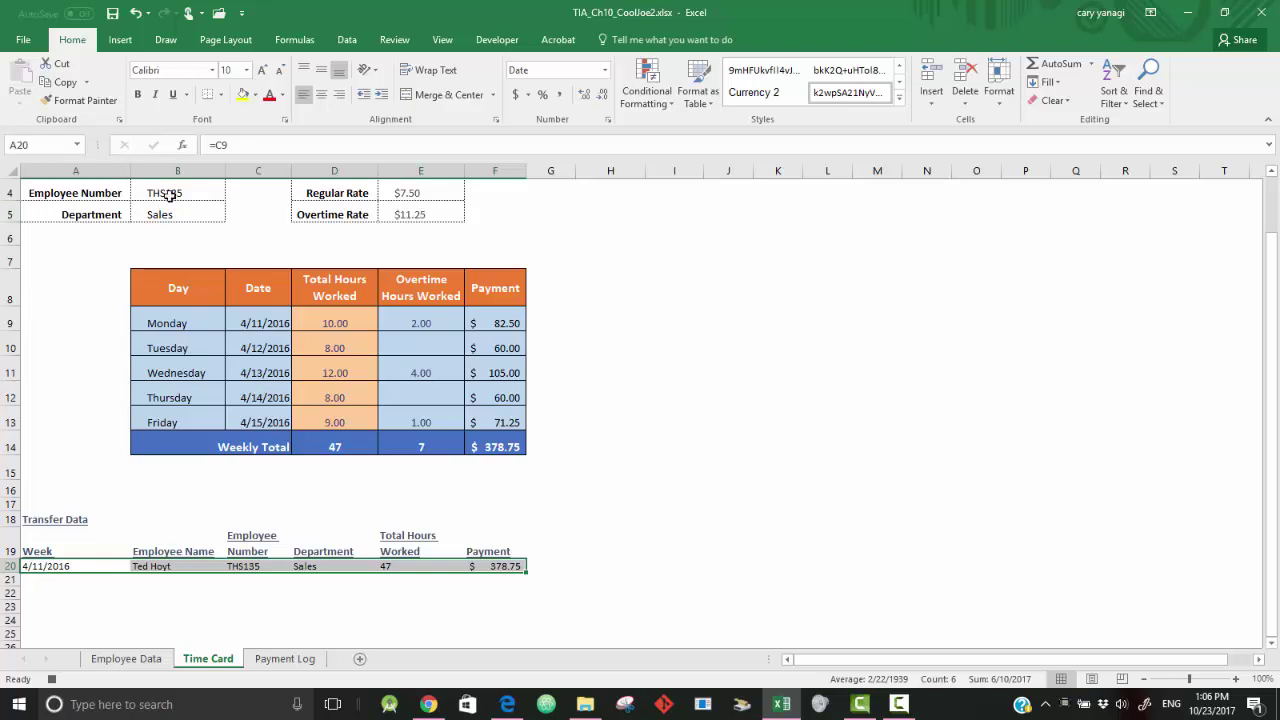
left_click(718, 279)
right_click(607, 214)
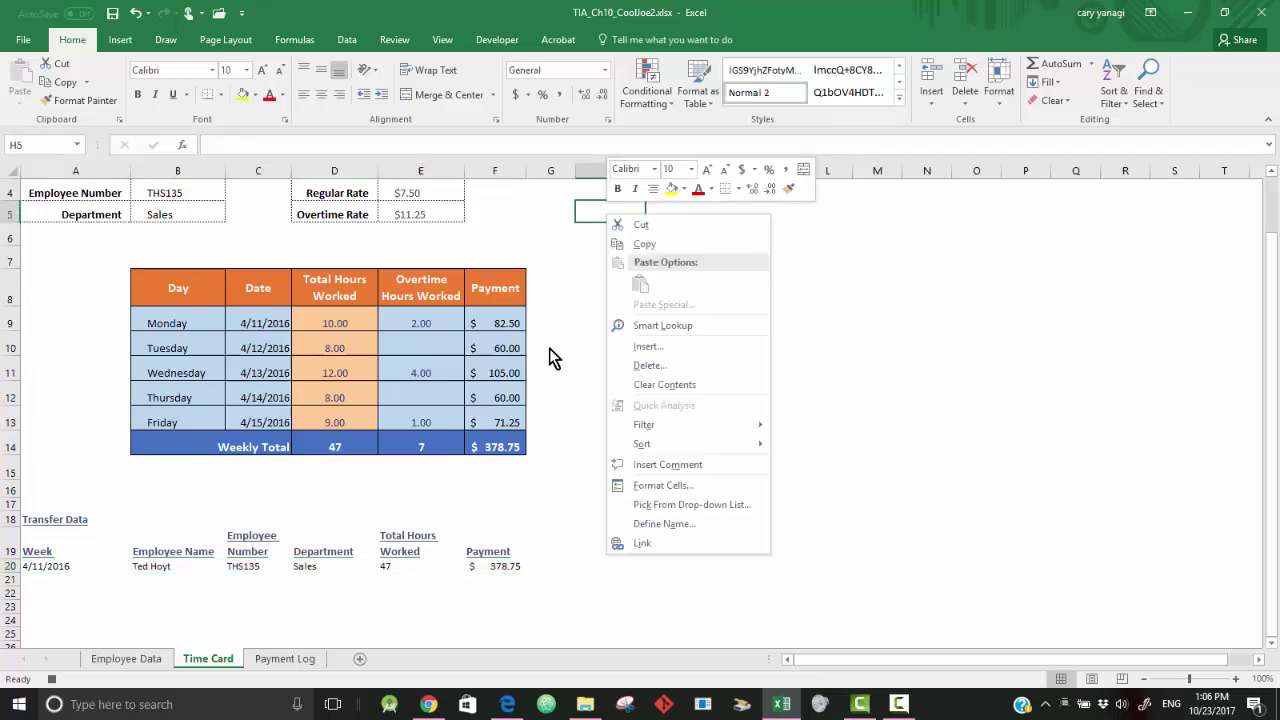
right_click(552, 293)
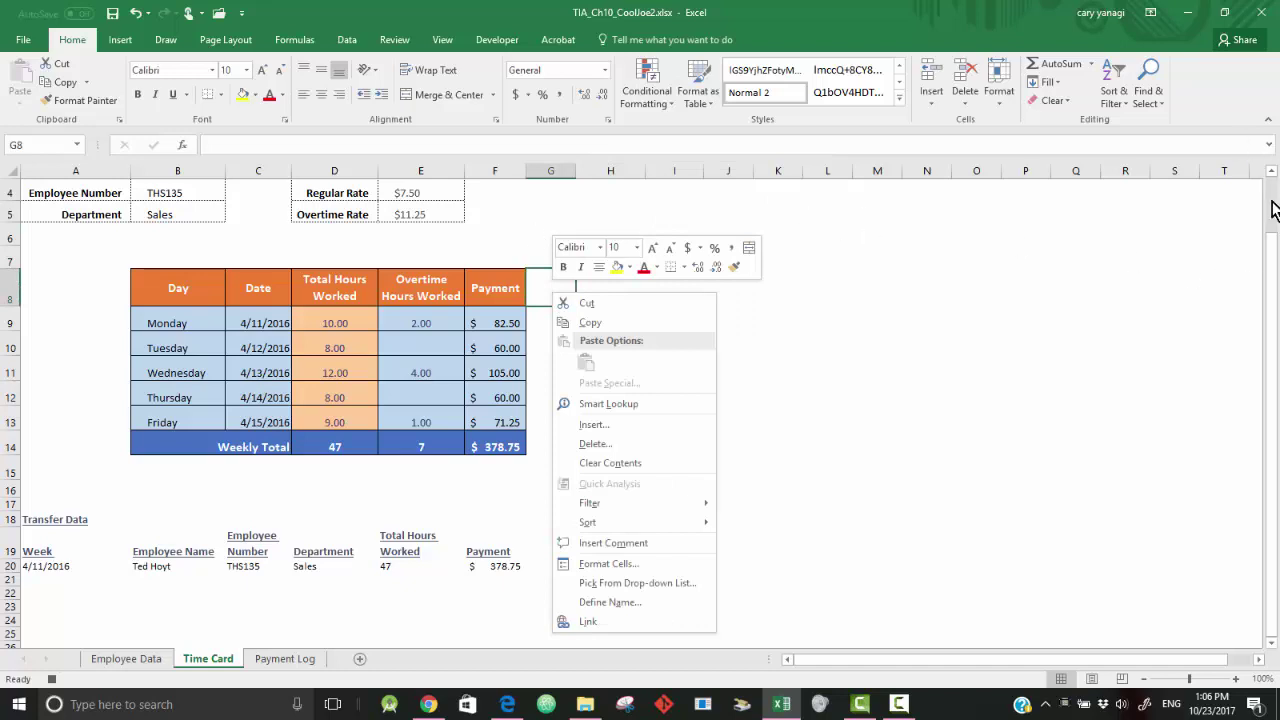
scroll(1271, 210, "up", 1)
left_click(194, 251)
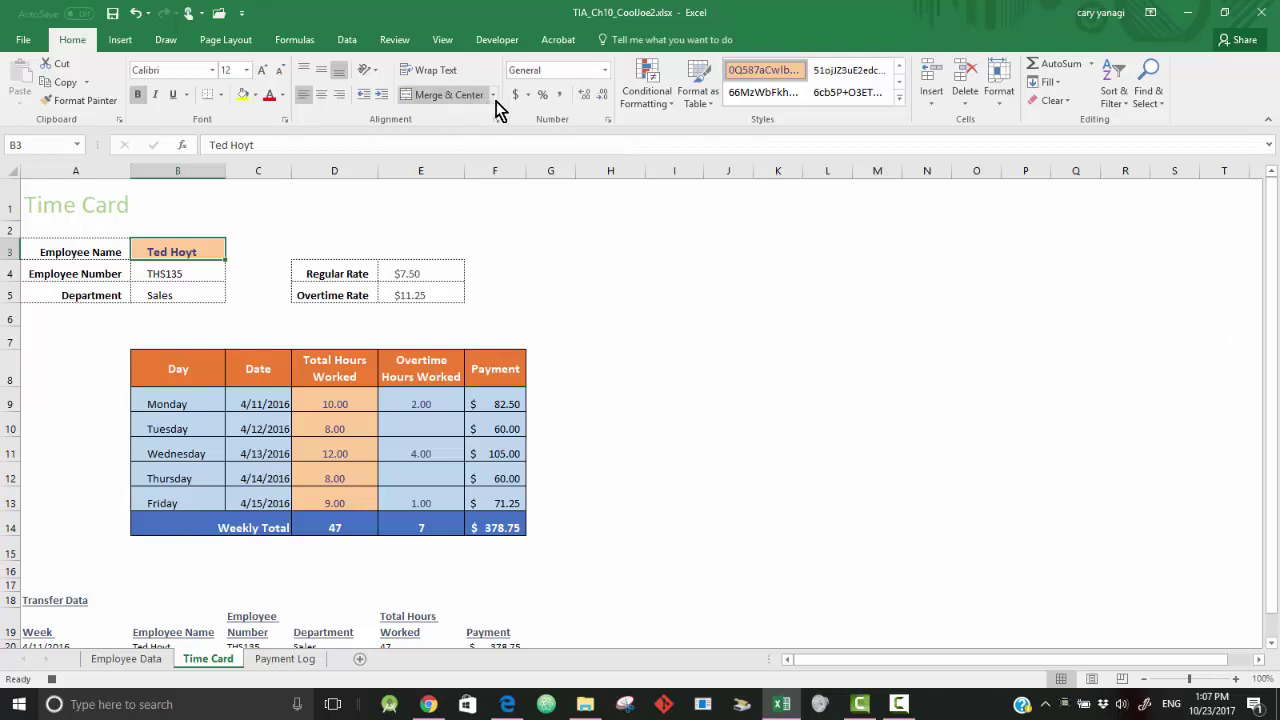
- Stop recording the CopyTimeCard macro from the Developer tab's Code group
left_click(512, 45)
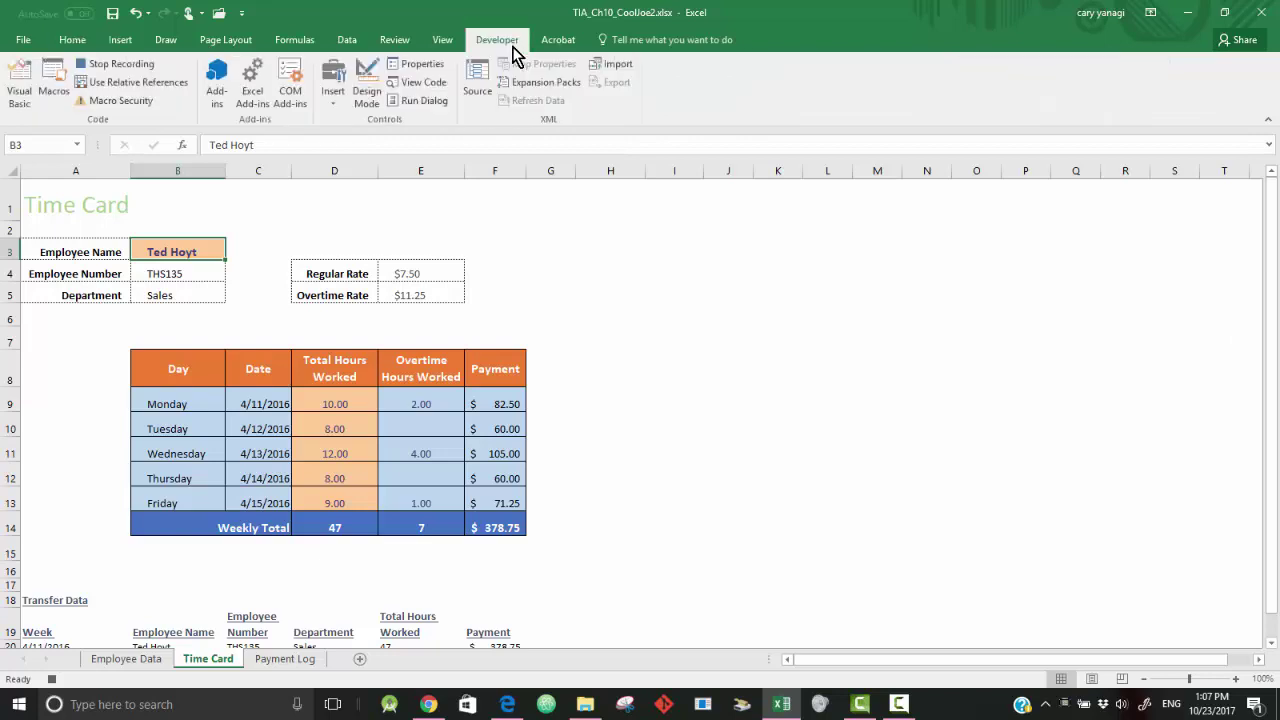
left_click(146, 70)
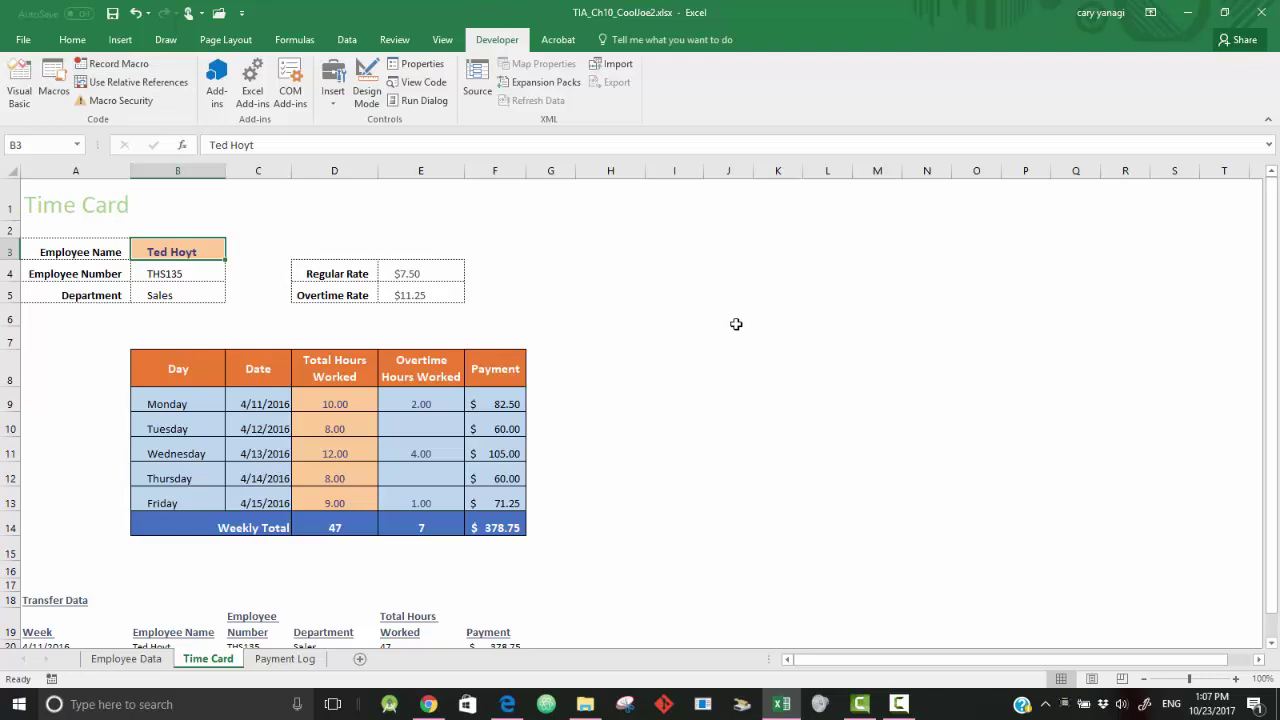
scroll(983, 487, "down", 1)
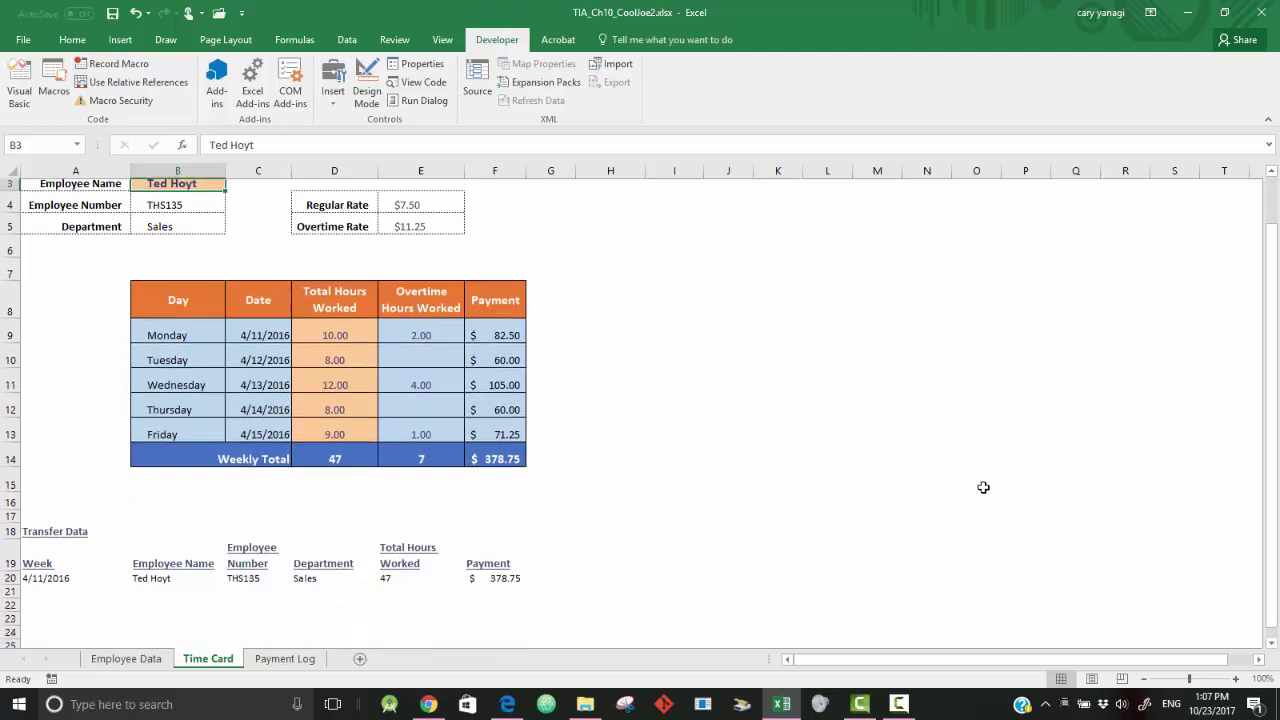
scroll(983, 487, "down", 1)
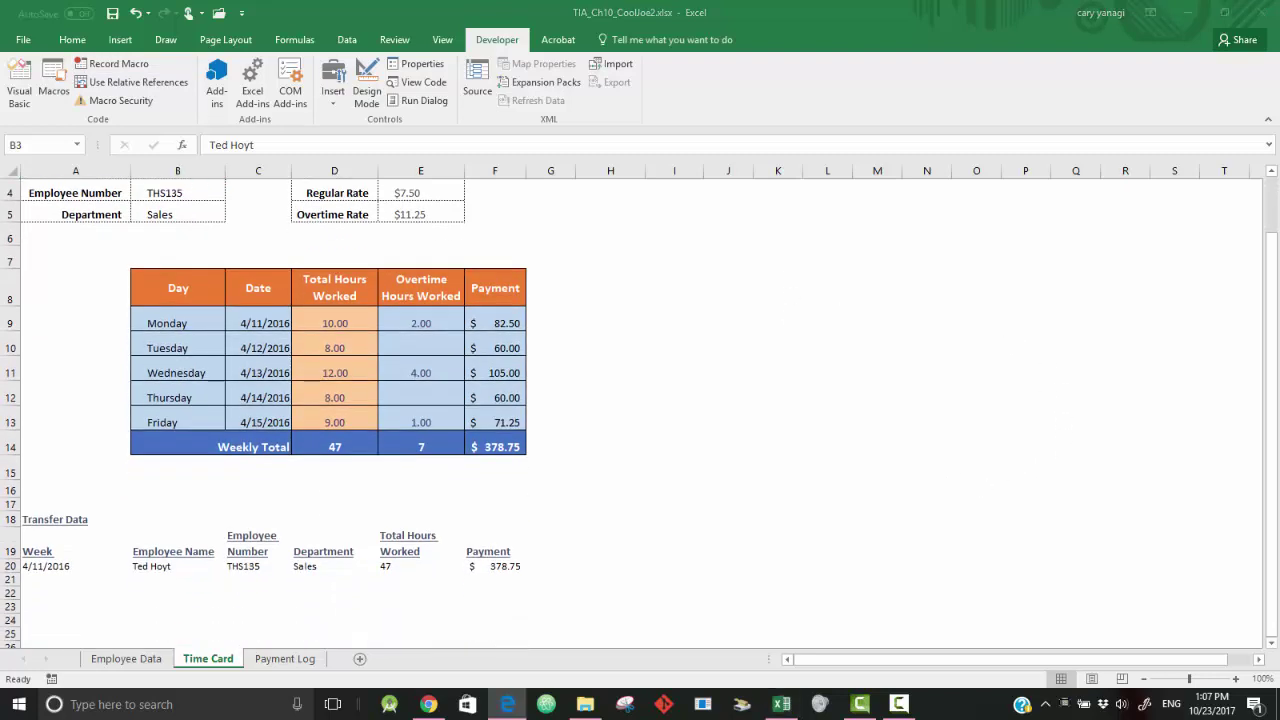
left_click(891, 397)
scroll(850, 360, "up", 1)
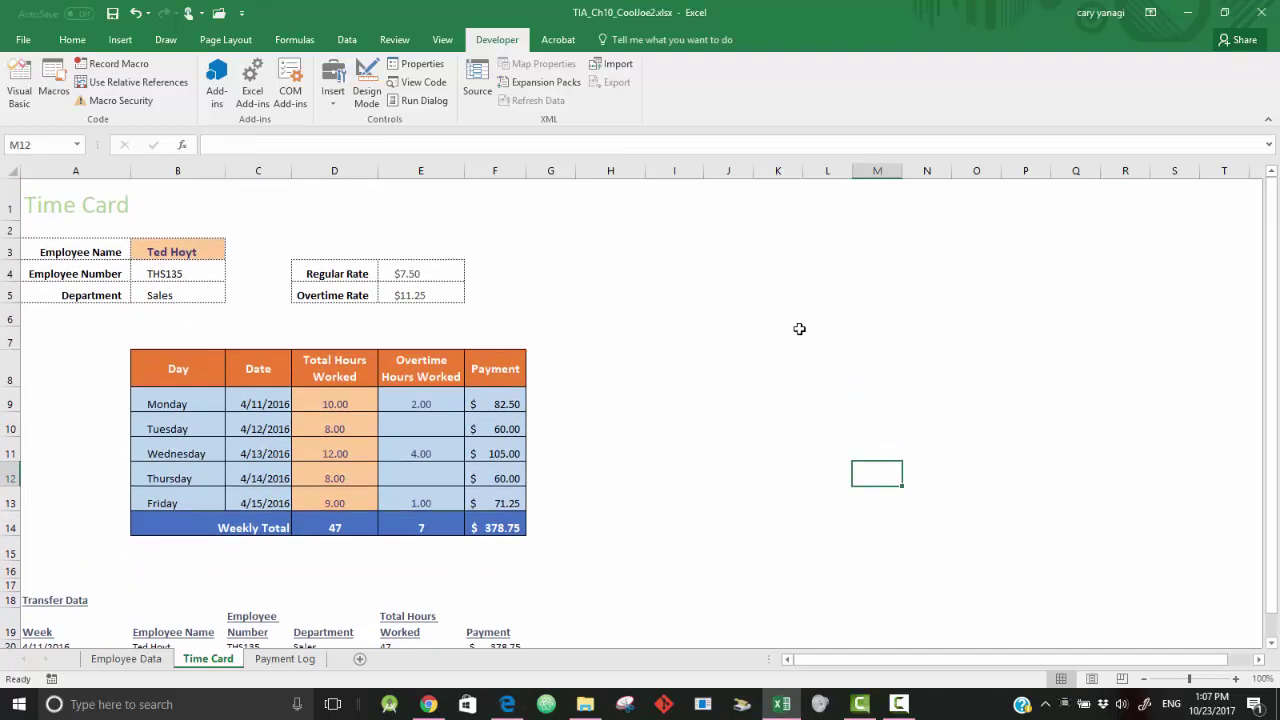
- Replace the employee name in B3 with a new employee's name
left_click(184, 255)
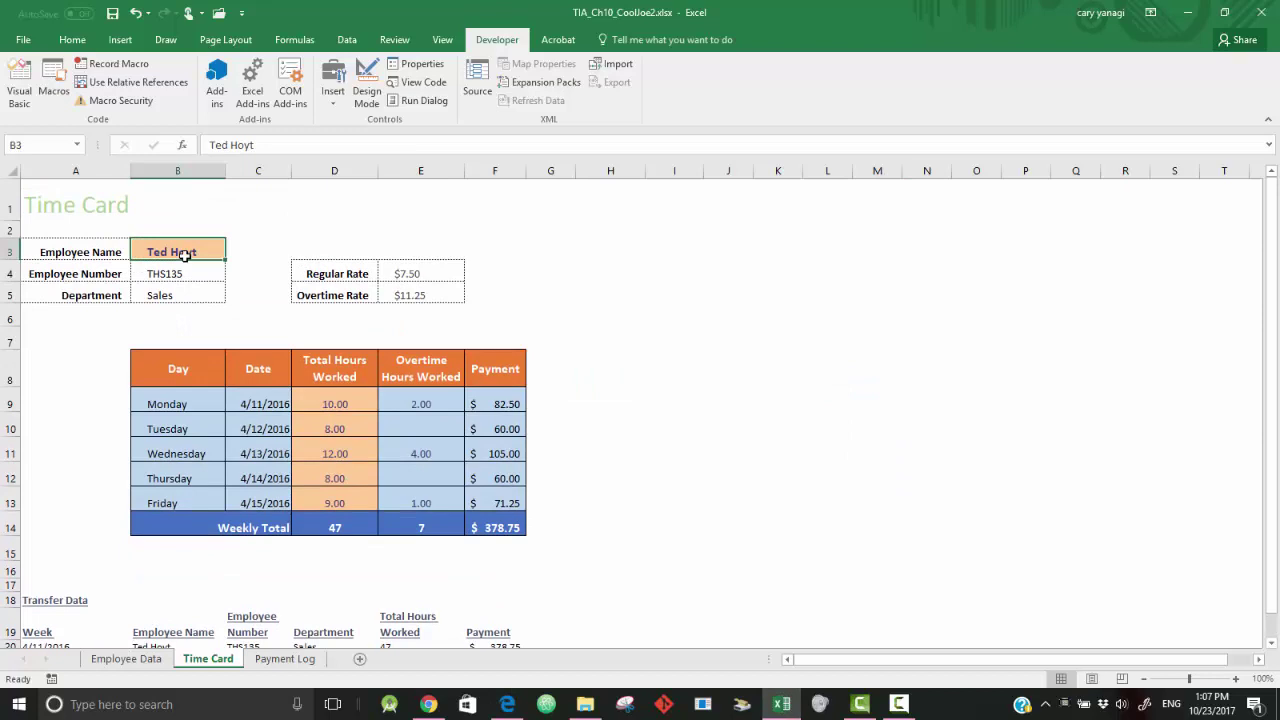
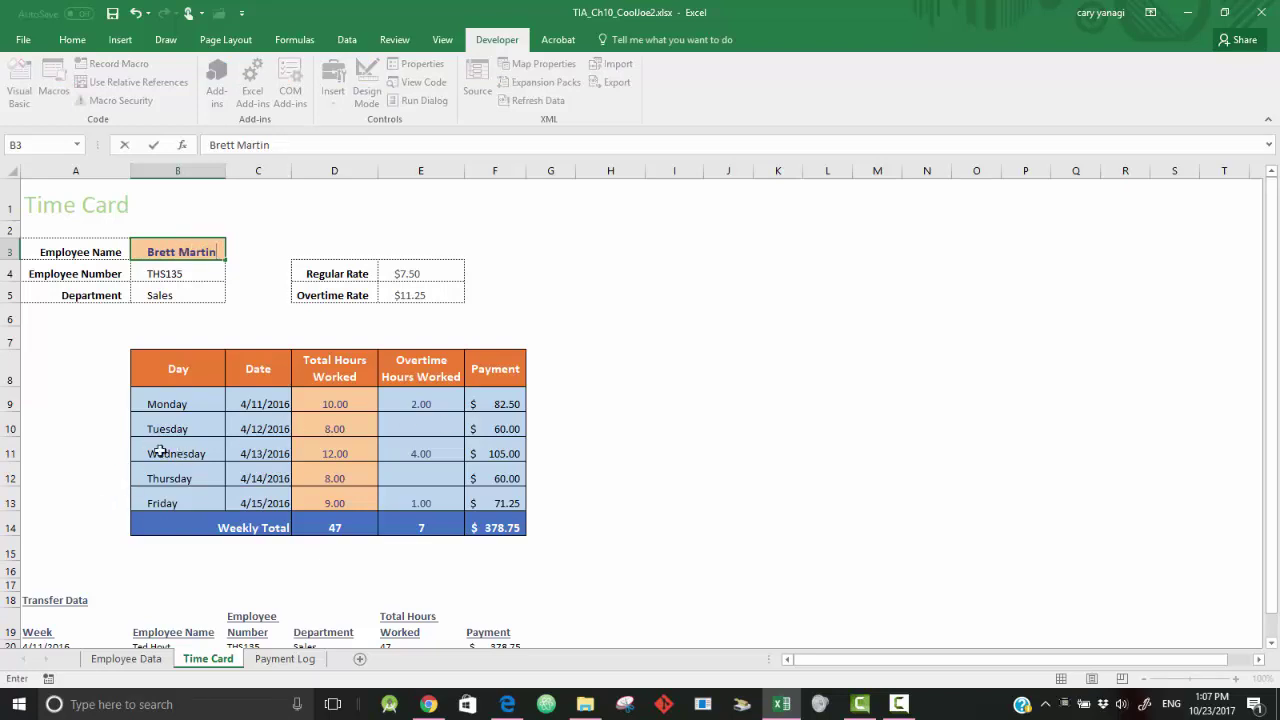
left_click(342, 402)
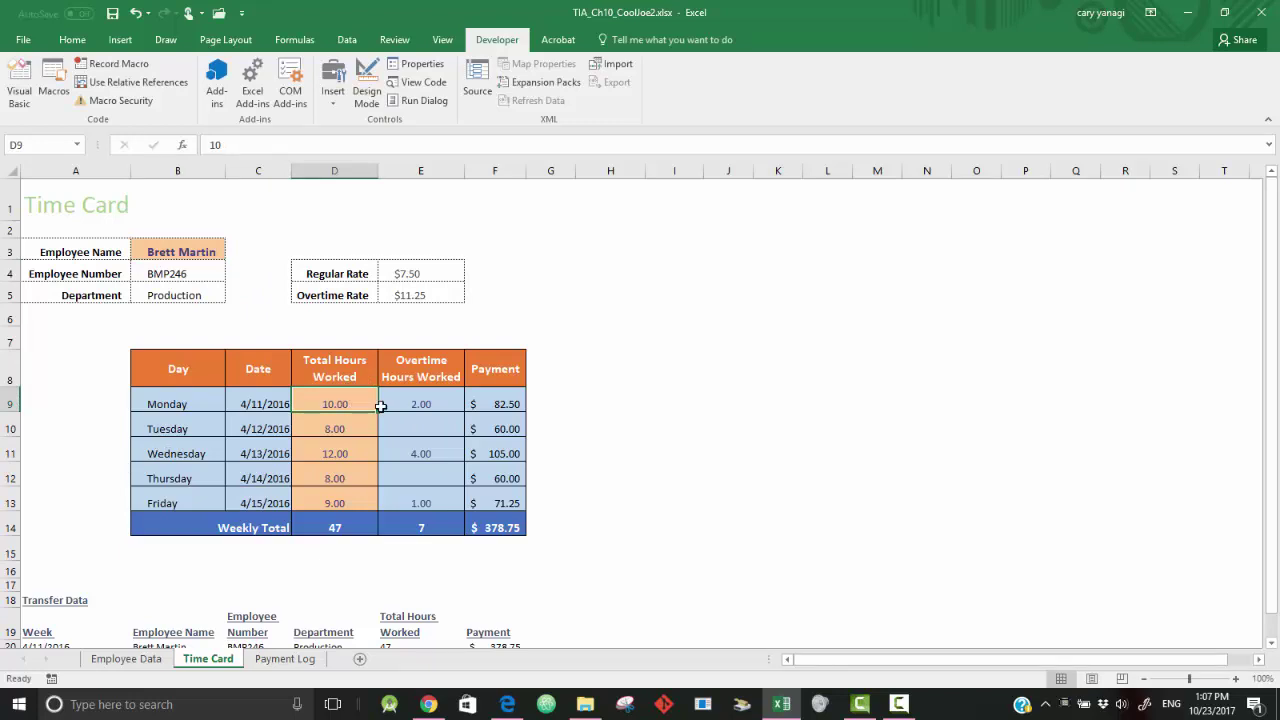
- Enter daily hours 8, 10, 8, 8, 9 in D9:D13, totalling 43 hours
type("8")
key("Return")
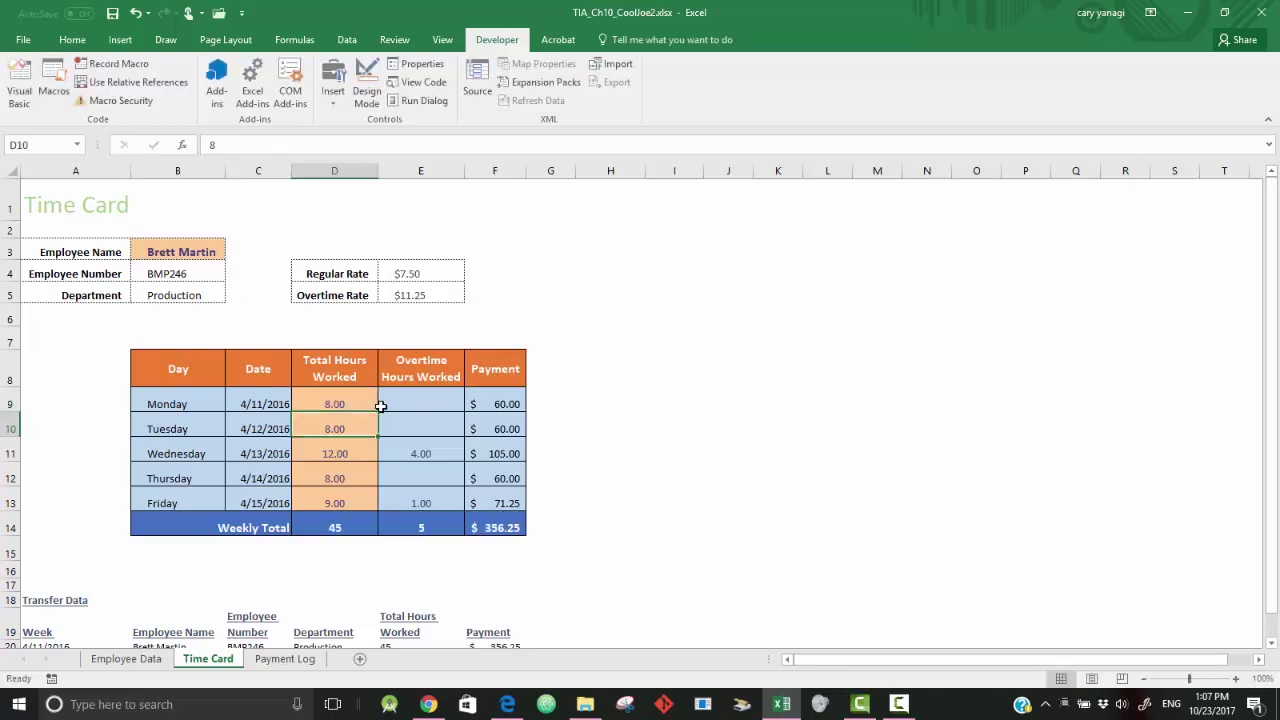
type("10")
key("Return")
type("8")
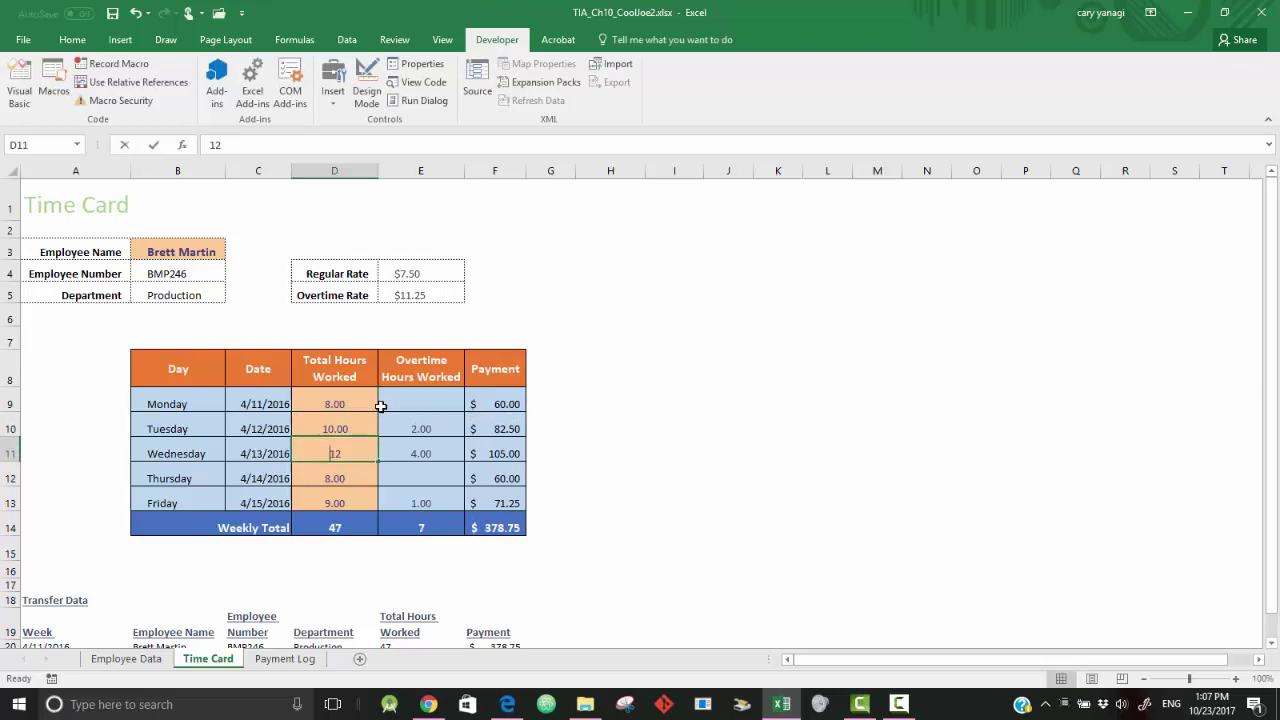
key("Return")
type("8")
key("Return")
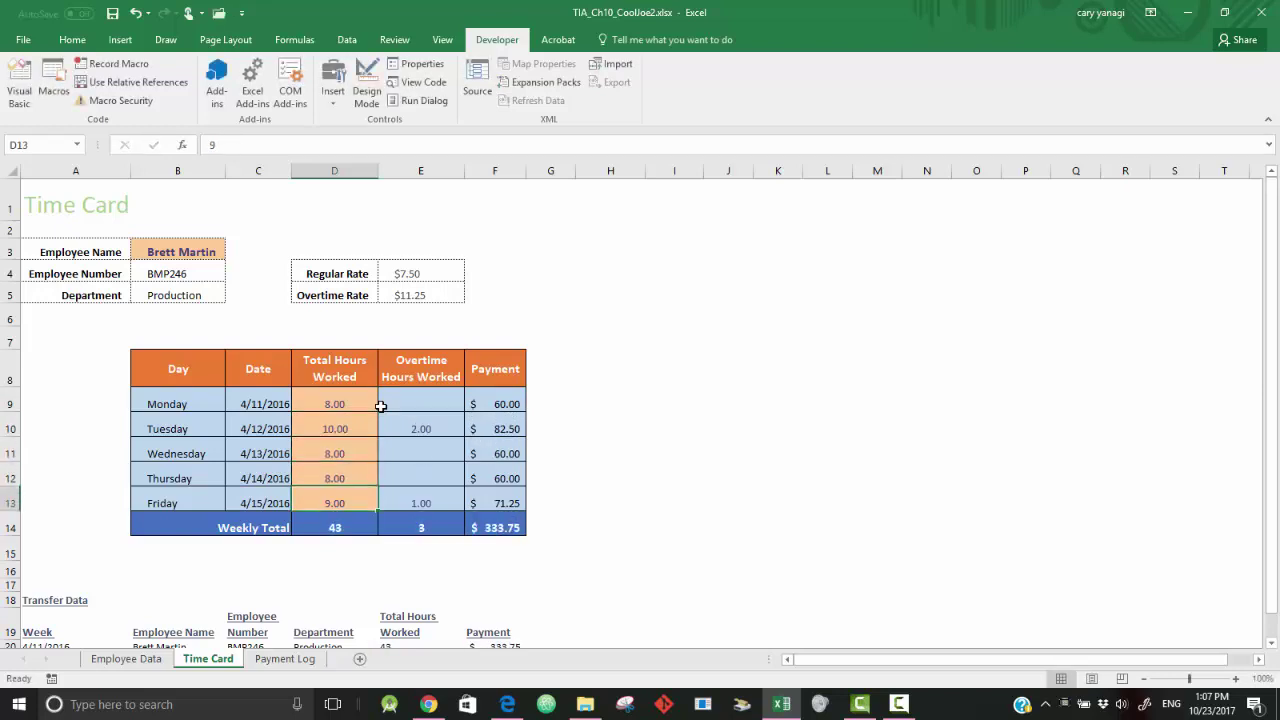
key("Return")
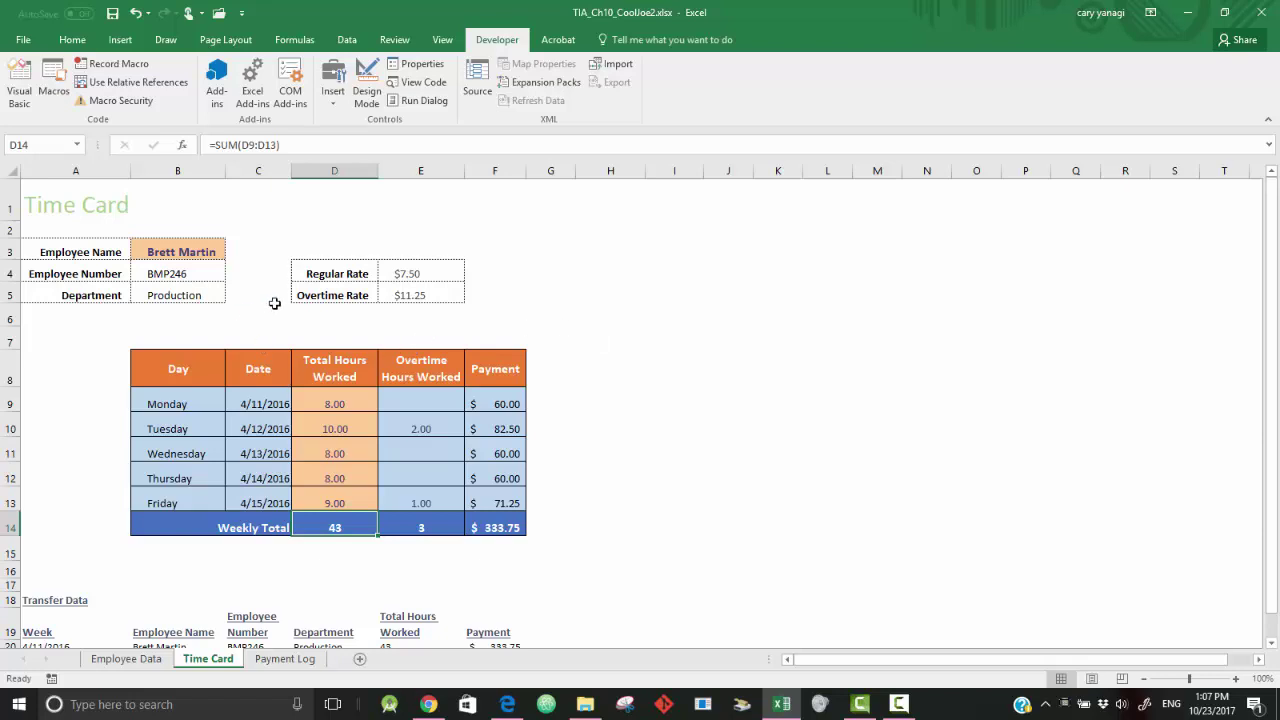
- Run CopyTimeCard from B3 and check the new Production row on the Payment Log
left_click(189, 252)
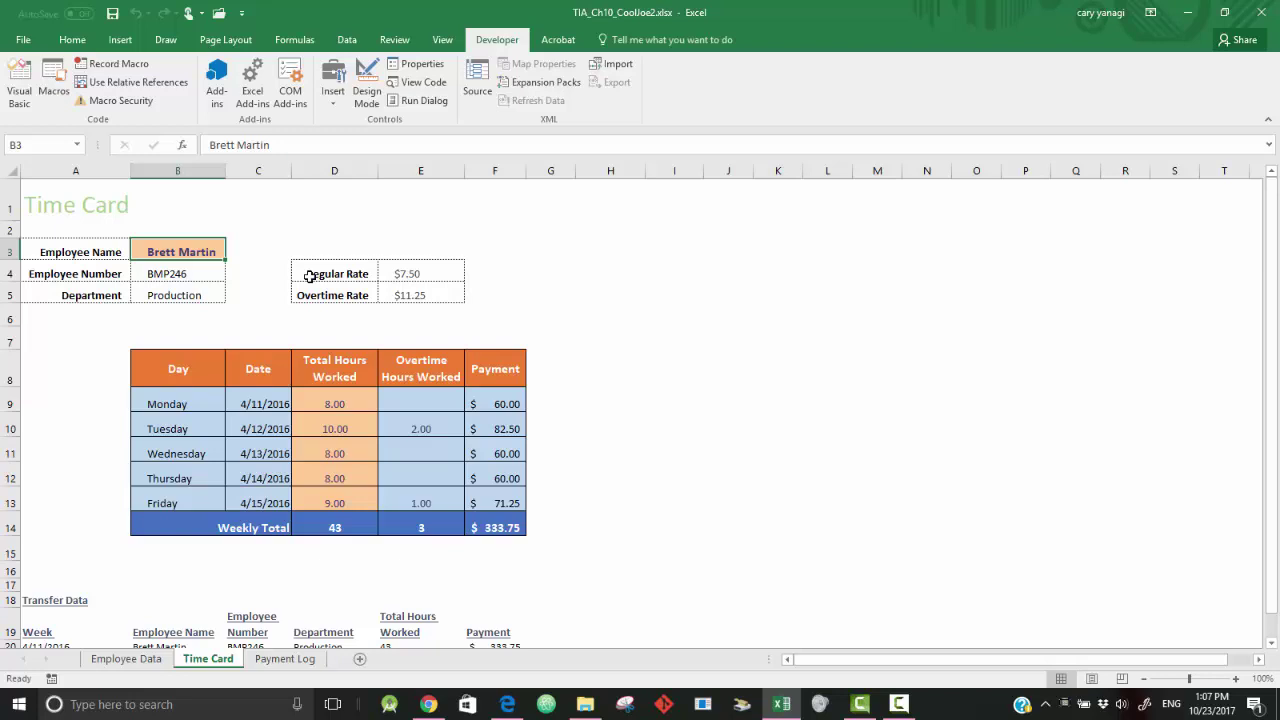
left_click(290, 659)
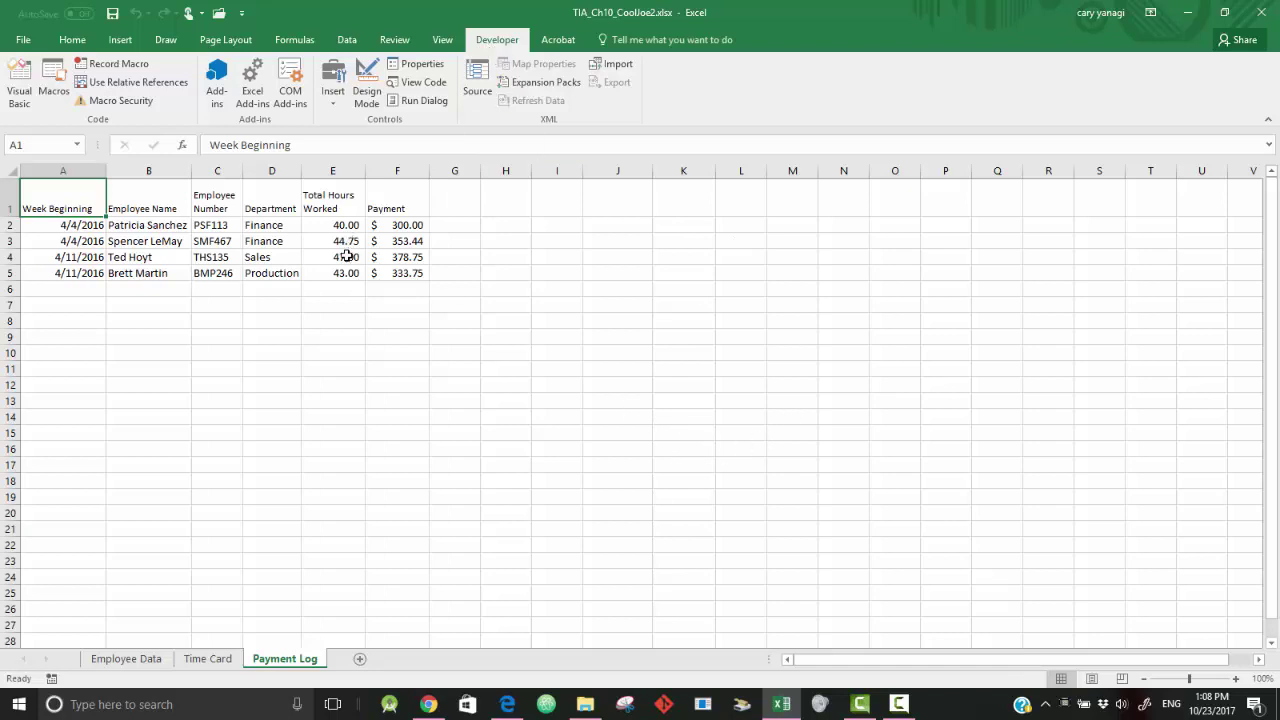
- Open CopyTimeCard in the VBA editor, enlarge the code window, and select the code from Sub to End Sub
left_click(54, 80)
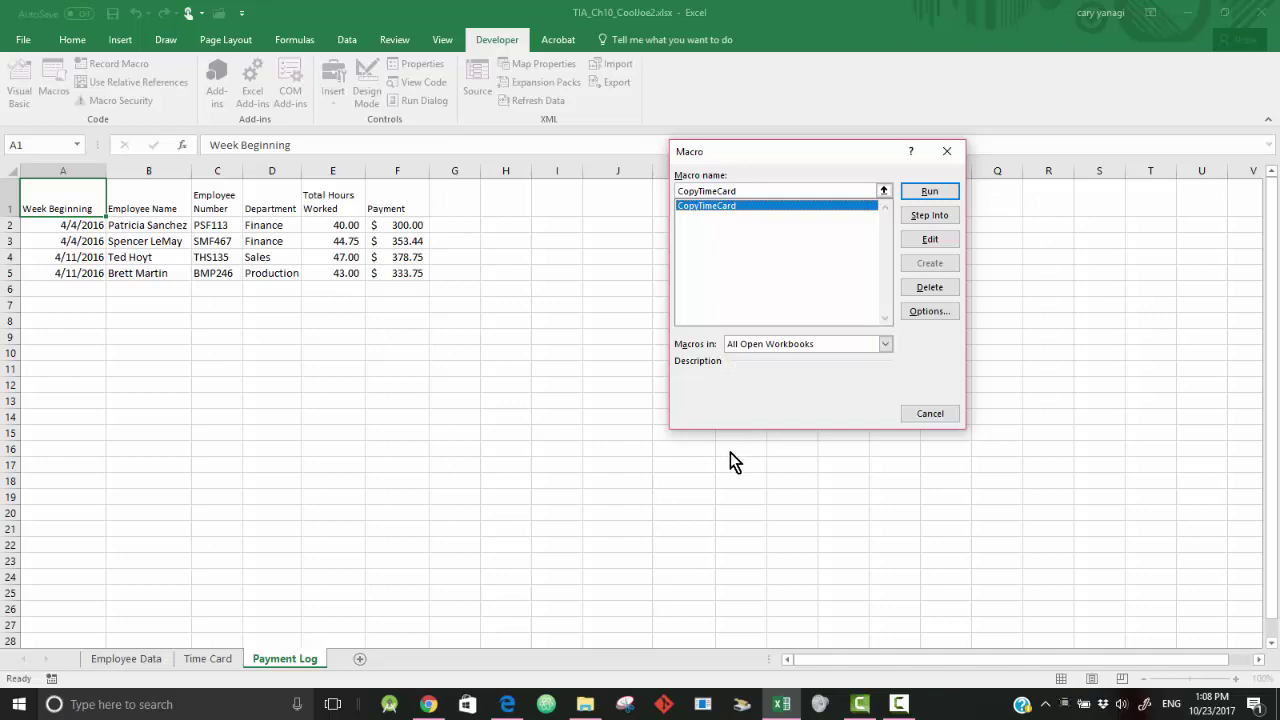
left_click(928, 239)
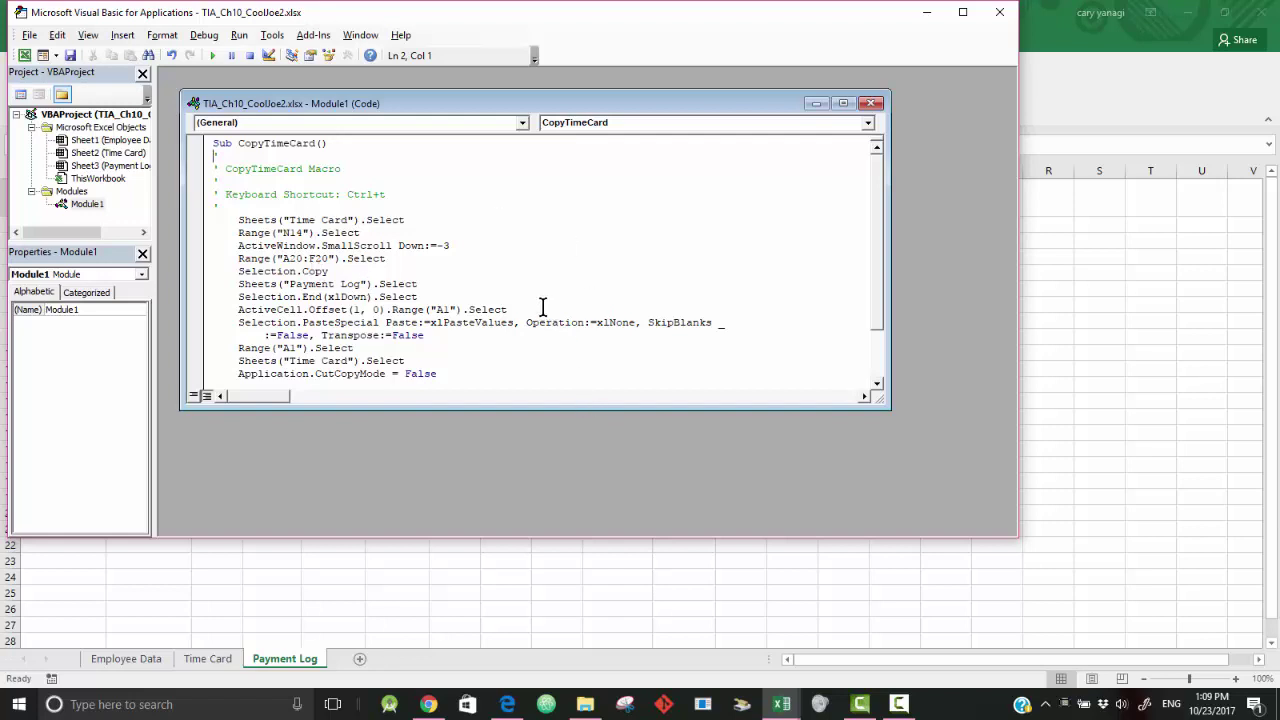
left_click_drag(880, 243, 857, 257)
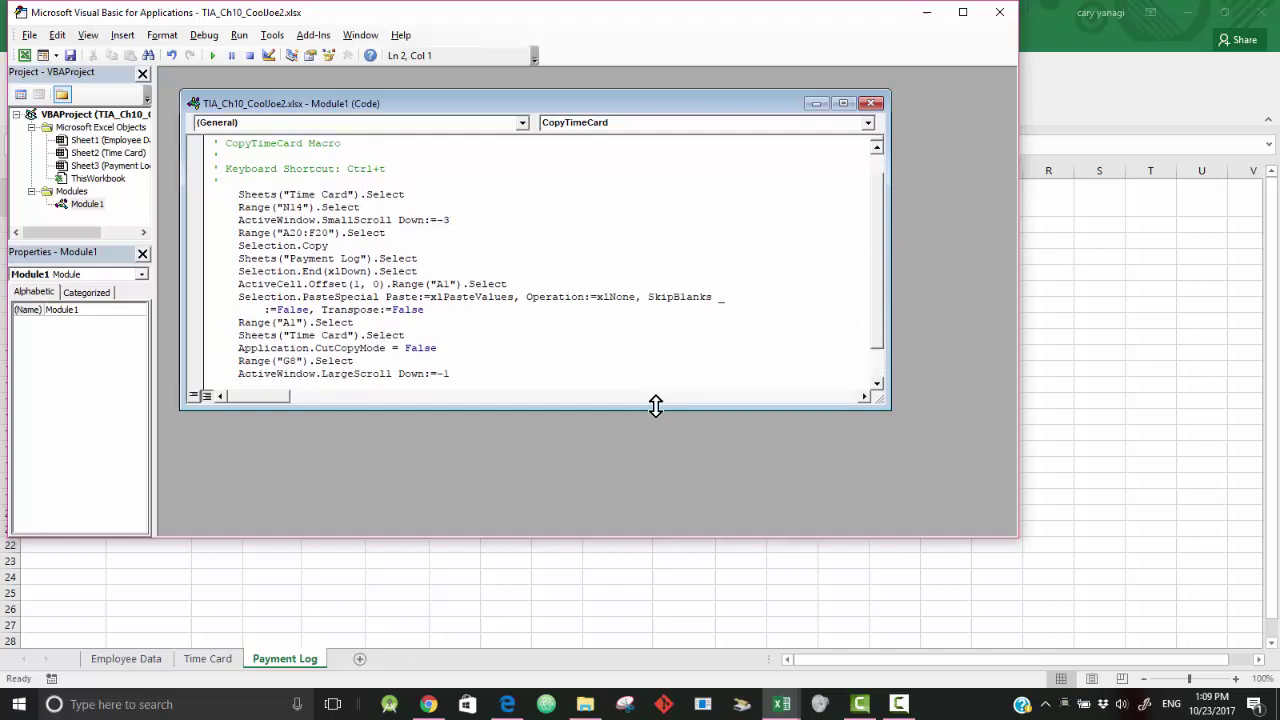
left_click_drag(654, 406, 649, 497)
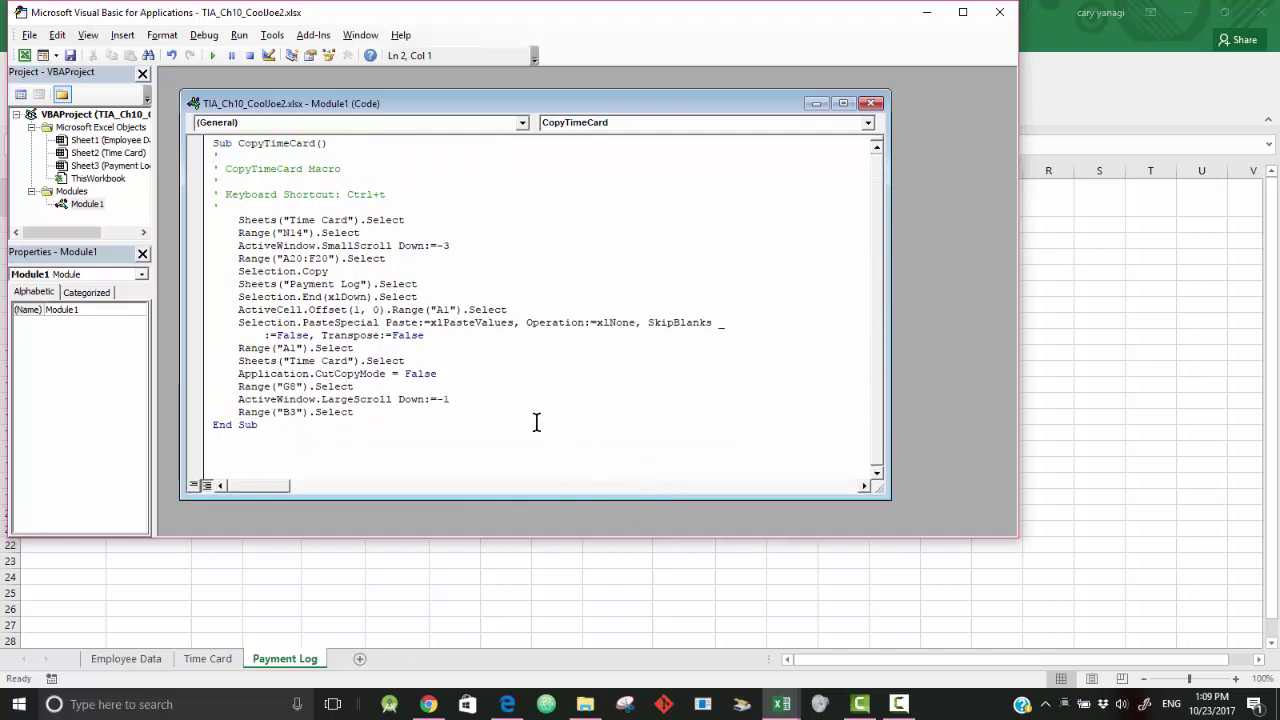
left_click_drag(214, 147, 348, 428)
key("ctrl+c")
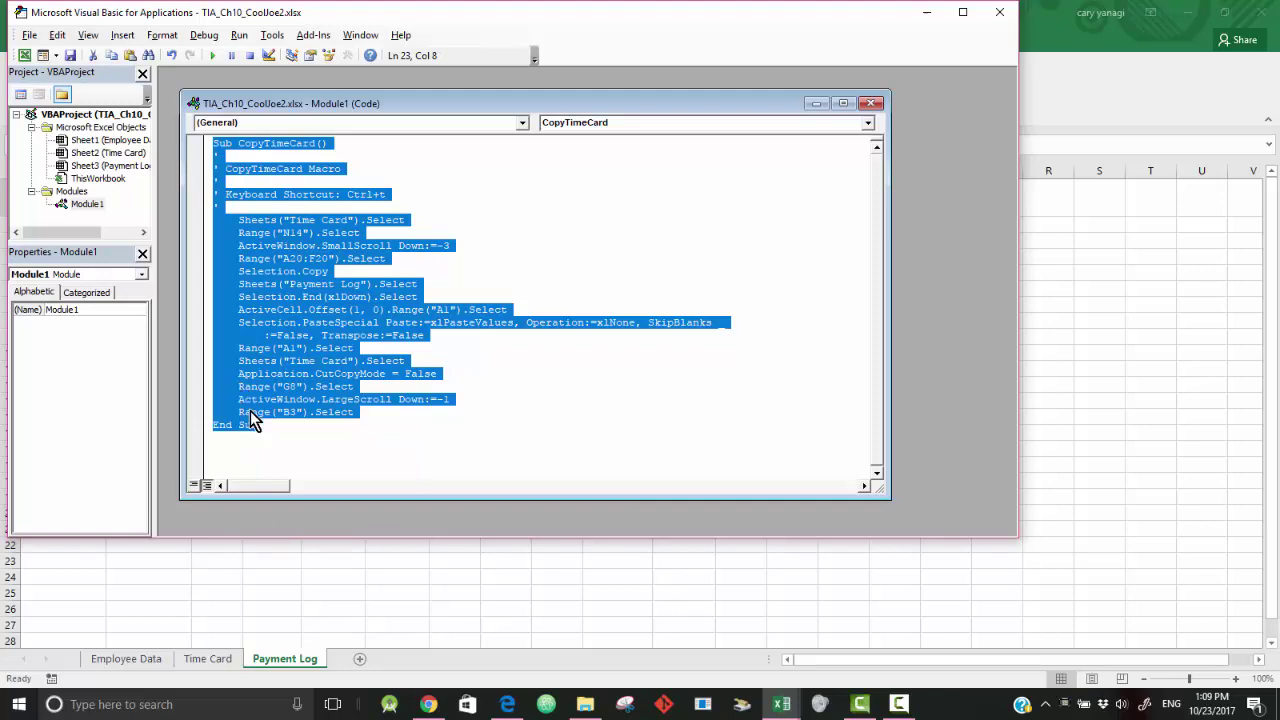
- Paste the CopyTimeCard code into A1 of a new worksheet
left_click(357, 660)
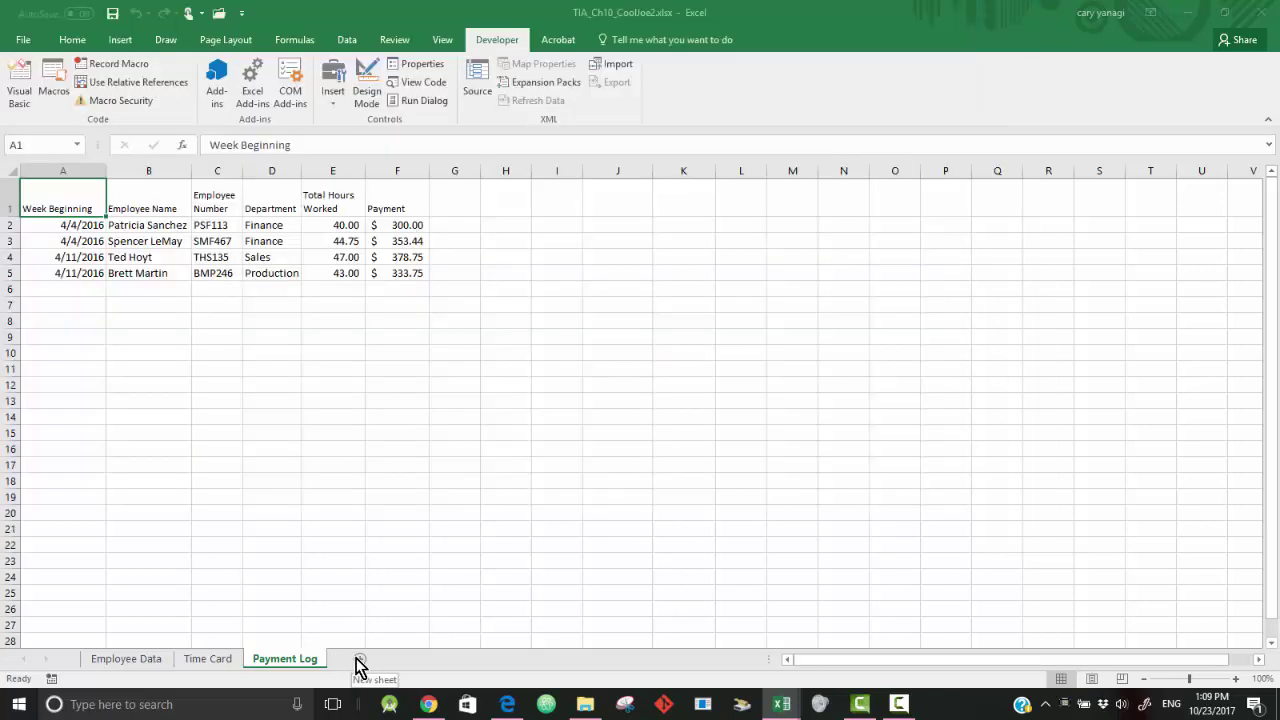
left_click(357, 660)
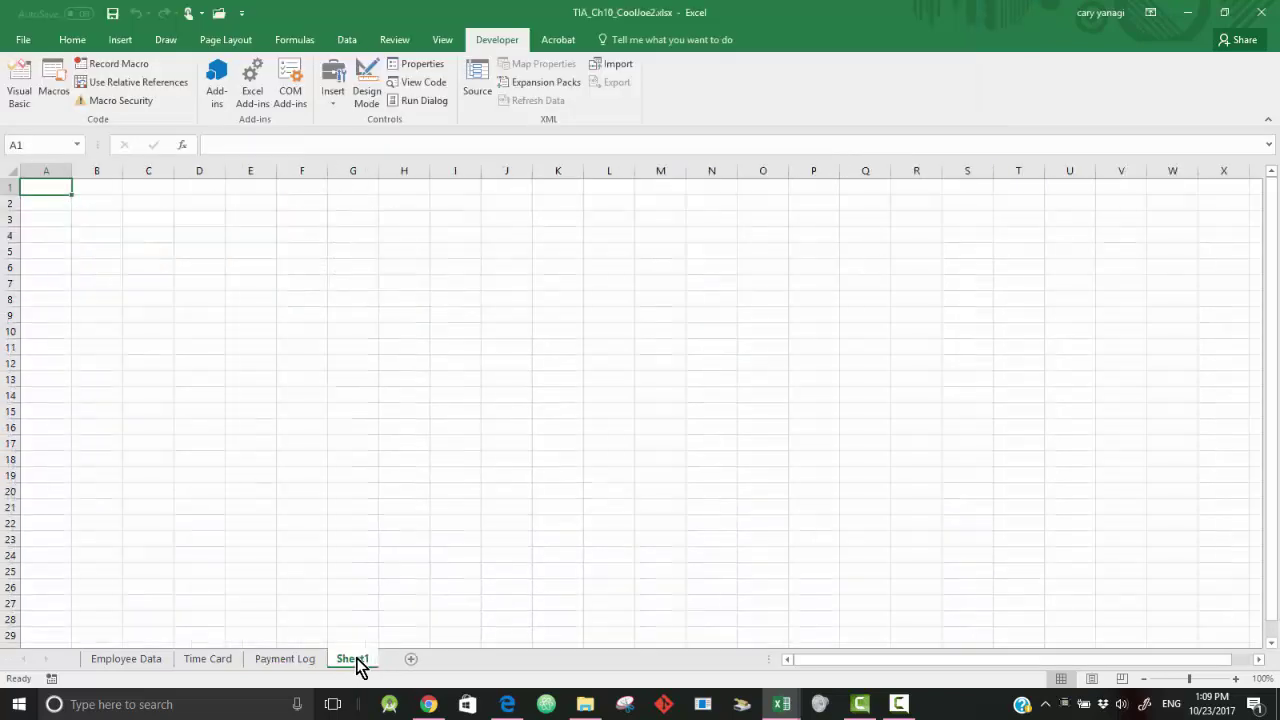
right_click(58, 190)
left_click(92, 261)
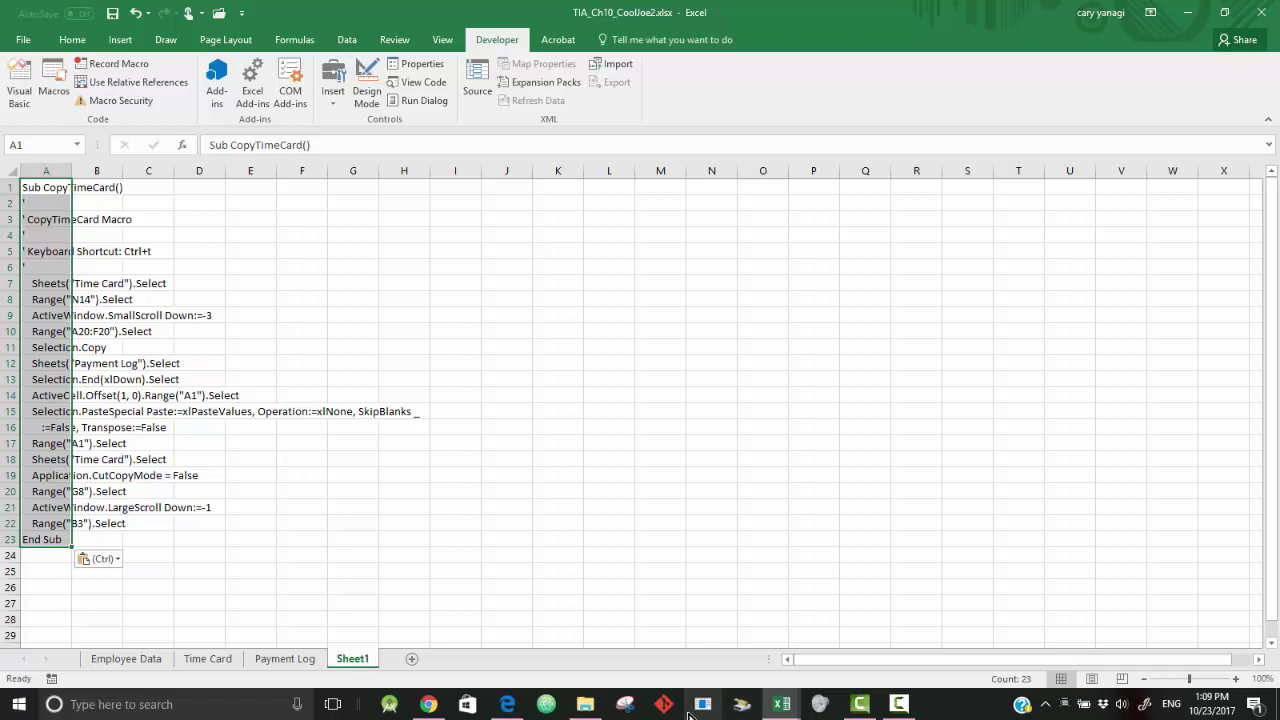
- Rename the new sheet to 'Macro'
right_click(360, 659)
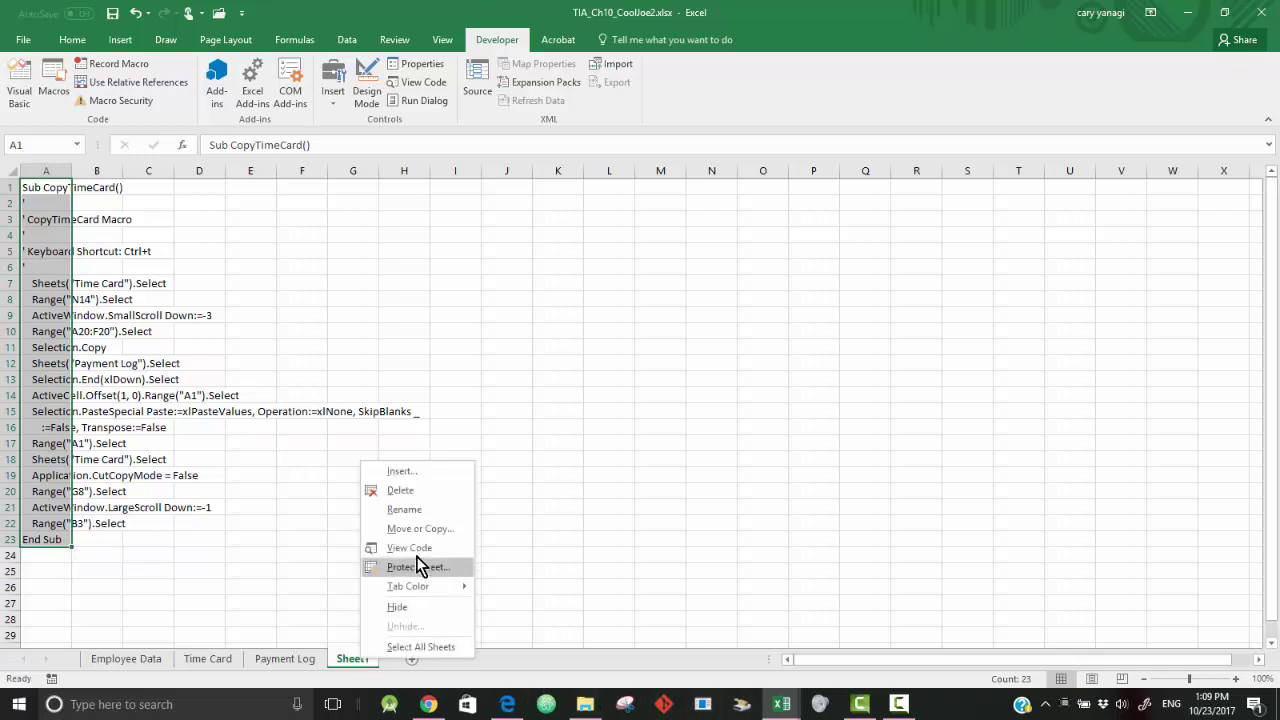
left_click(419, 507)
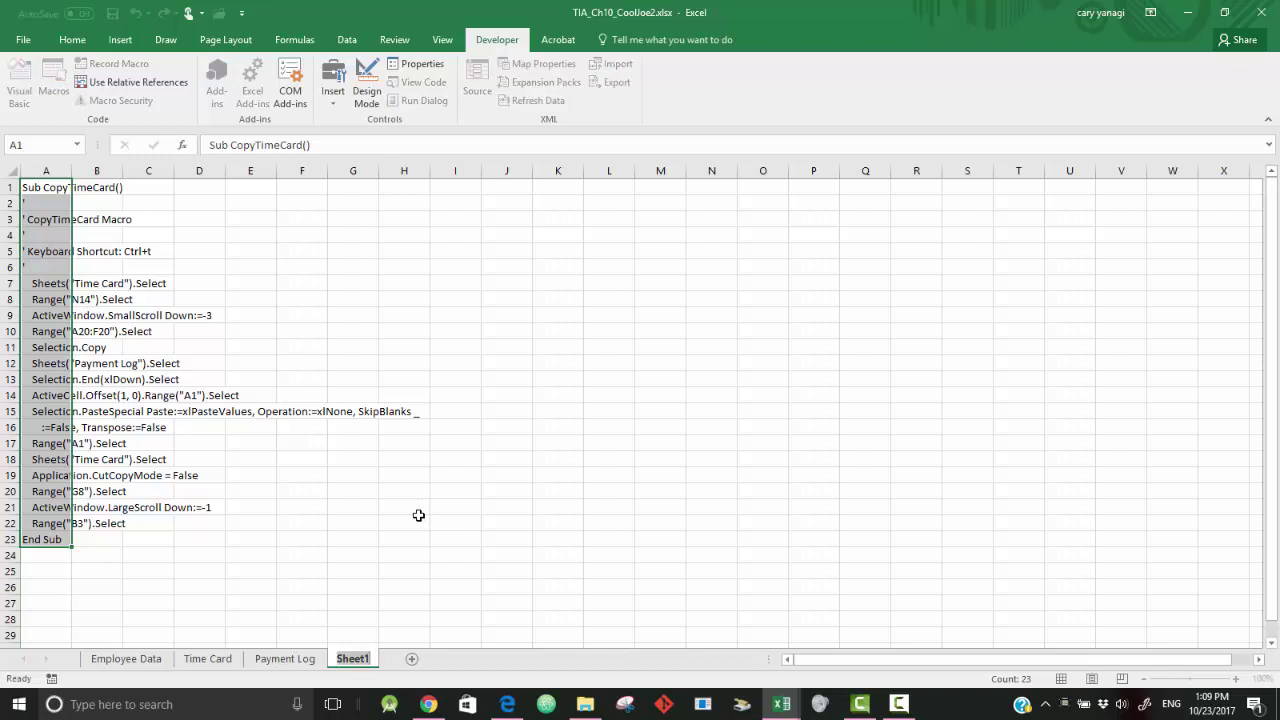
type("Macro")
left_click(420, 585)
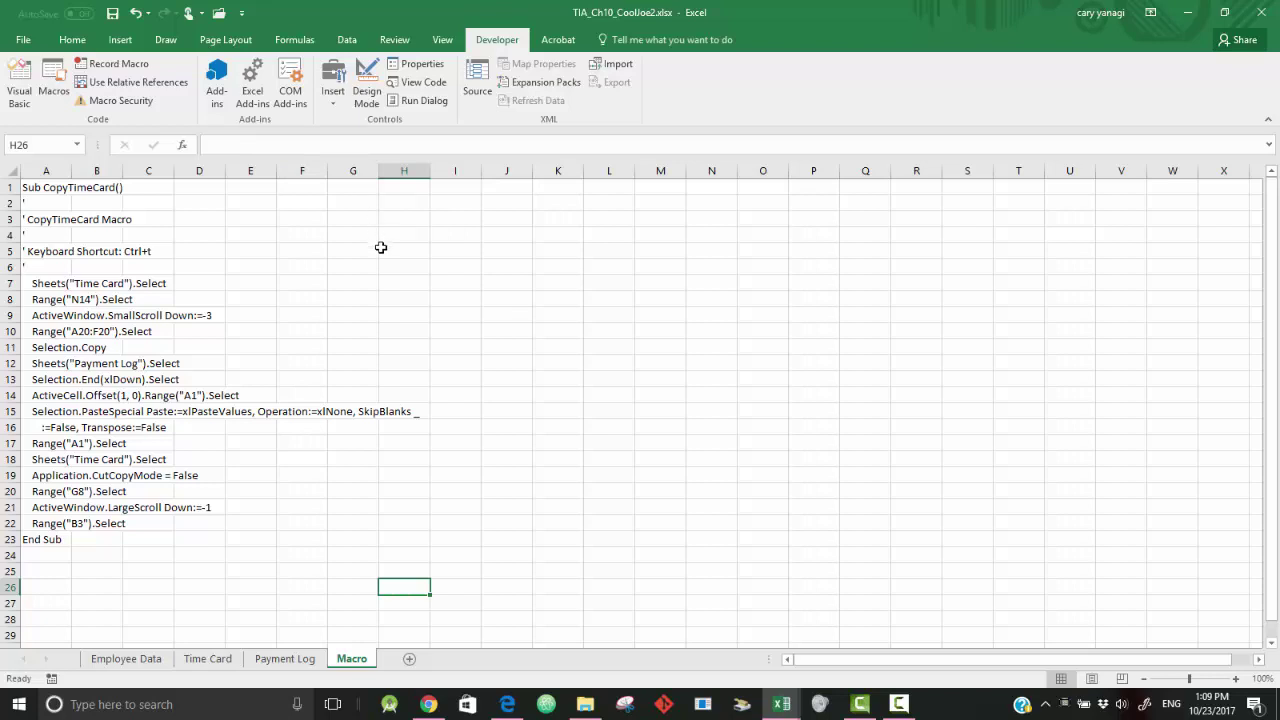
- Save the workbook, accepting the warning to keep it as macro-free TIA_Ch10_CoolJoe2.xlsx
left_click(24, 42)
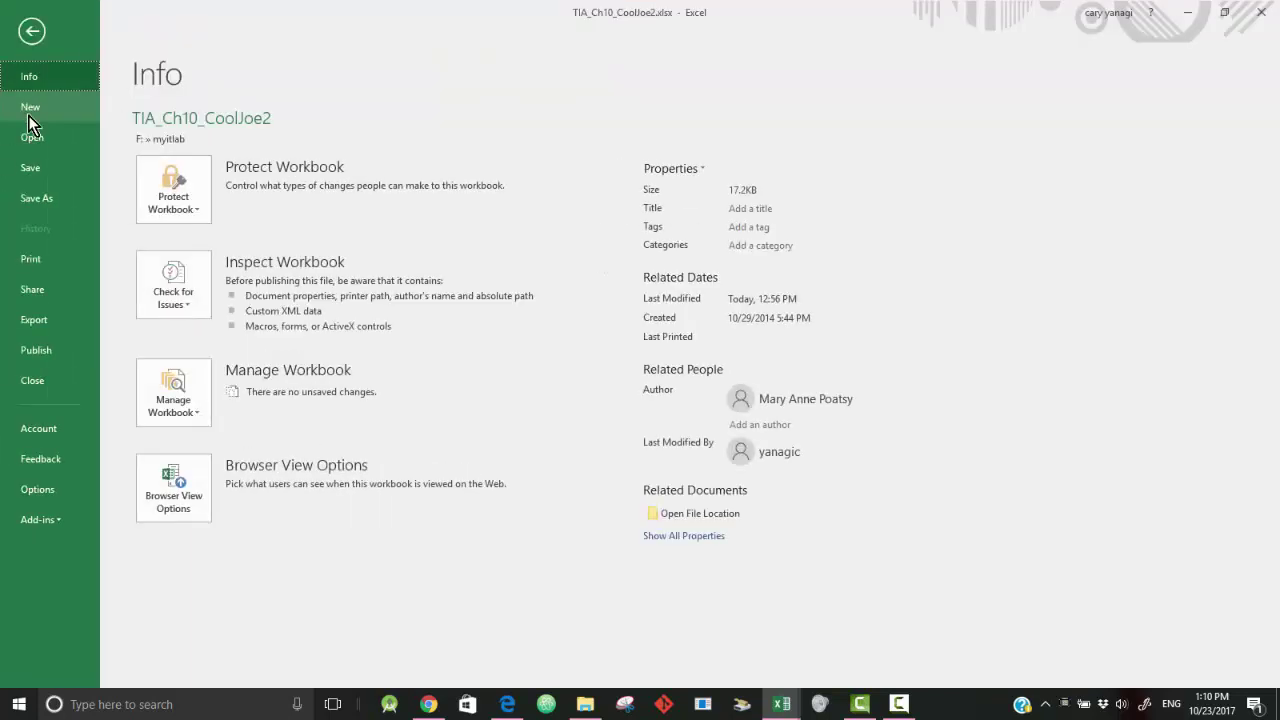
left_click(34, 170)
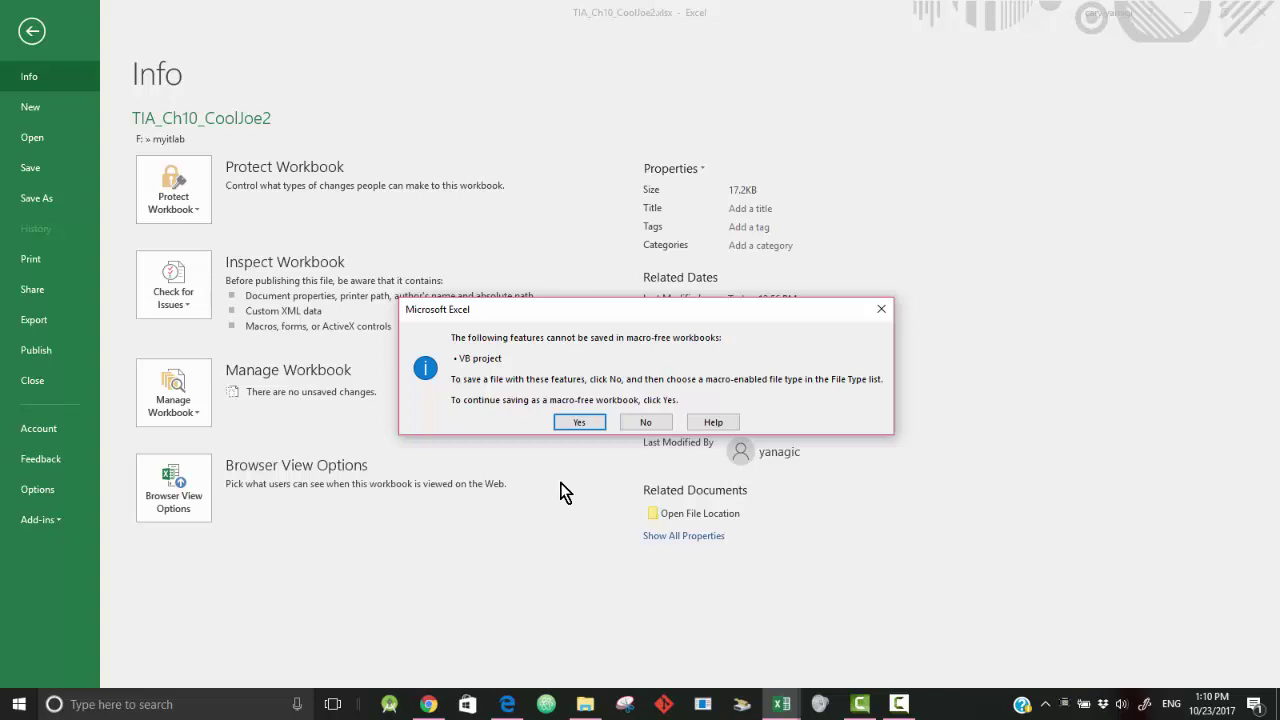
left_click(580, 422)
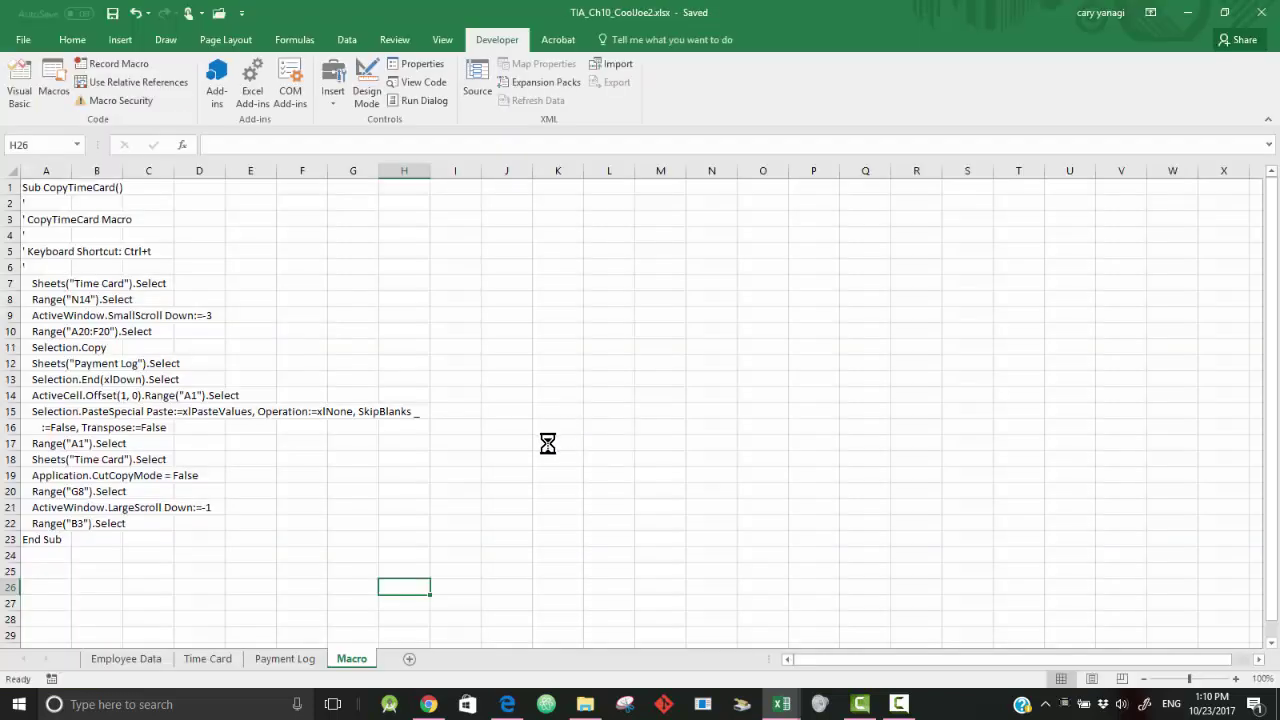